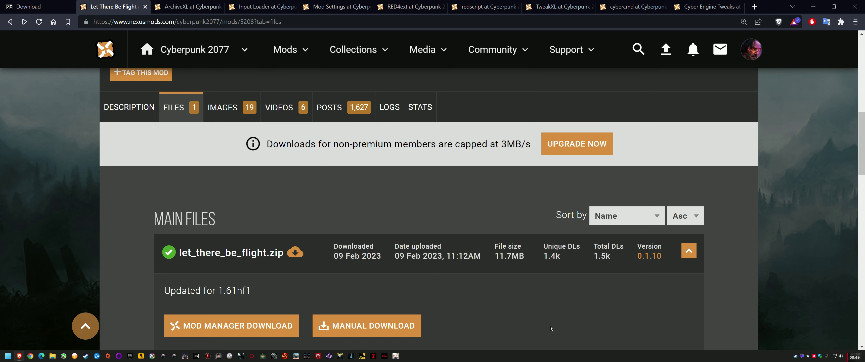
Step: Scroll down to the let_there_be_flight.zip version 0.1.10 main file entry and back up
scroll(488, 255, "down", 2)
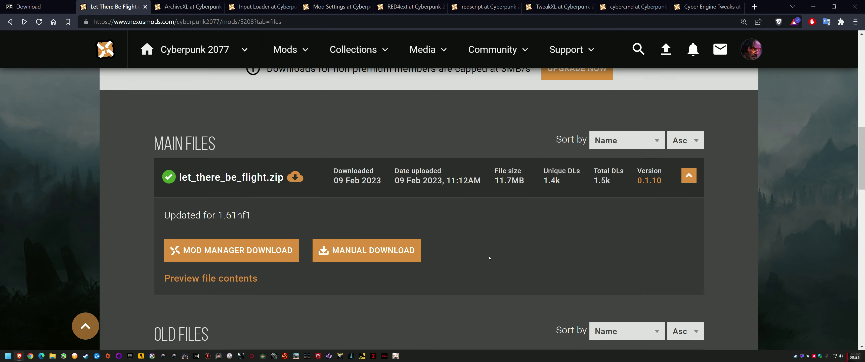
scroll(471, 239, "up", 2)
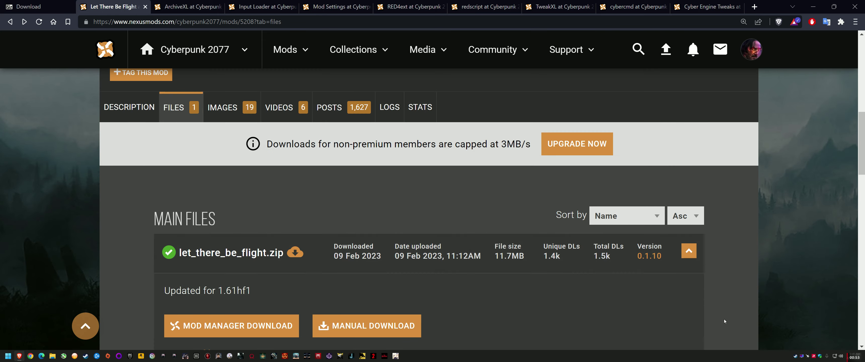
Step: Check in Cyberpunk 2077's Steam properties that the REDmod DLC is ticked, then close them
double_click(795, 358)
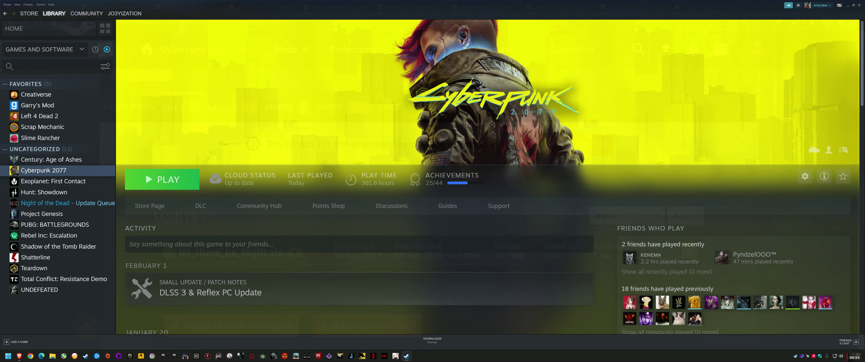
right_click(76, 172)
left_click(88, 226)
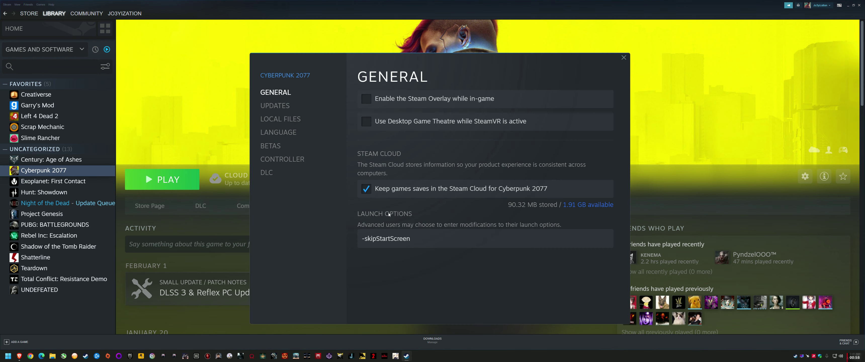
left_click(268, 173)
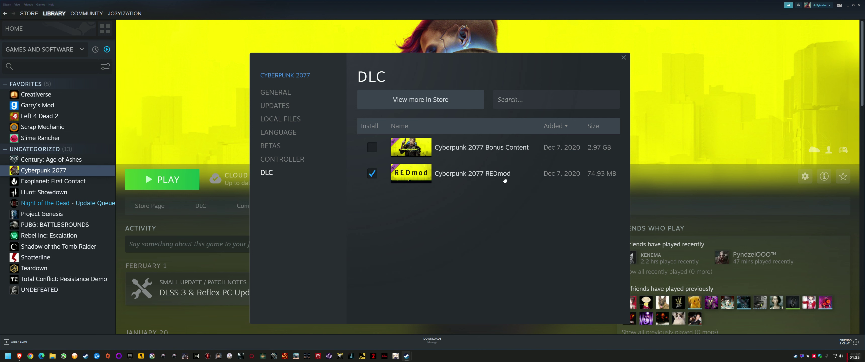
left_click(623, 58)
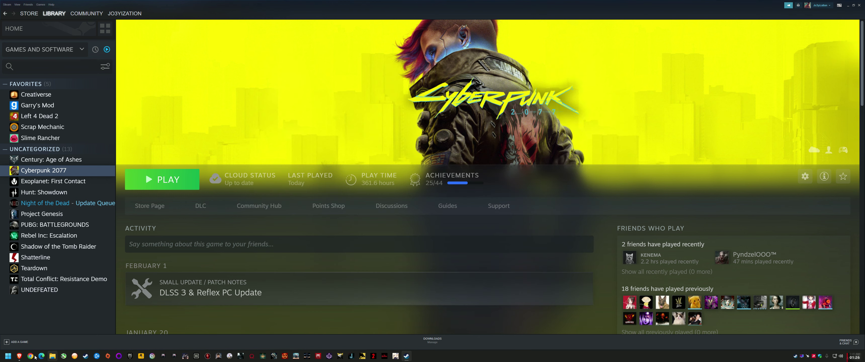
Step: Return to the browser, glance at the 7-Zip download tab, and go back to Let There Be Flight
left_click(18, 359)
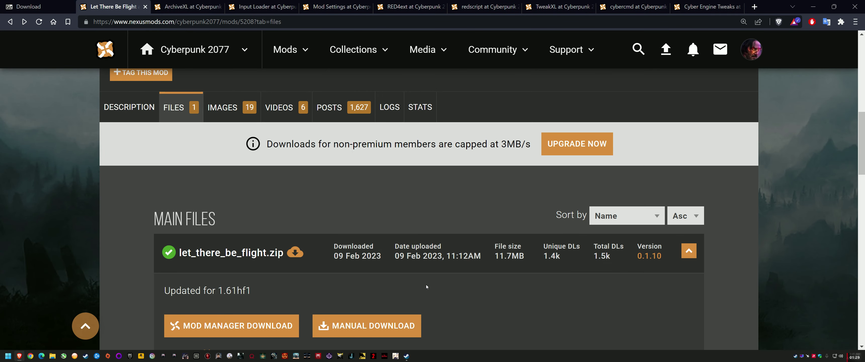
scroll(392, 293, "down", 2)
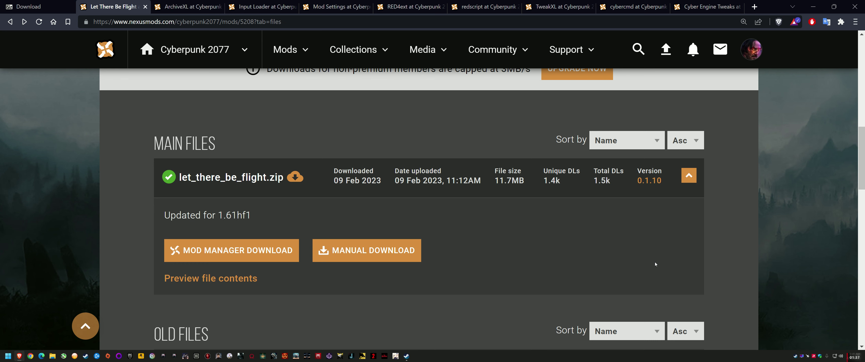
left_click(36, 2)
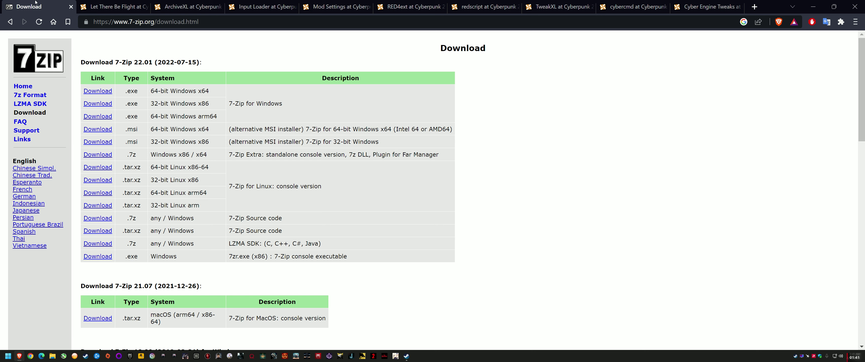
left_click(111, 7)
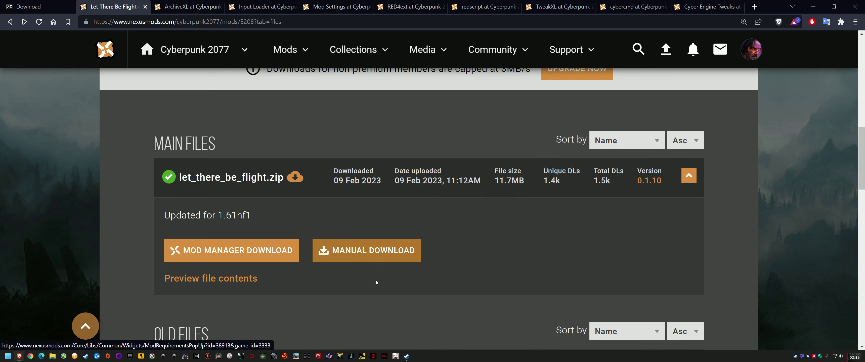
Step: Scroll the Let There Be Flight files page to its main file and old versions 0.1.2 and 0.1.9
scroll(399, 280, "up", 5)
scroll(487, 228, "up", 3)
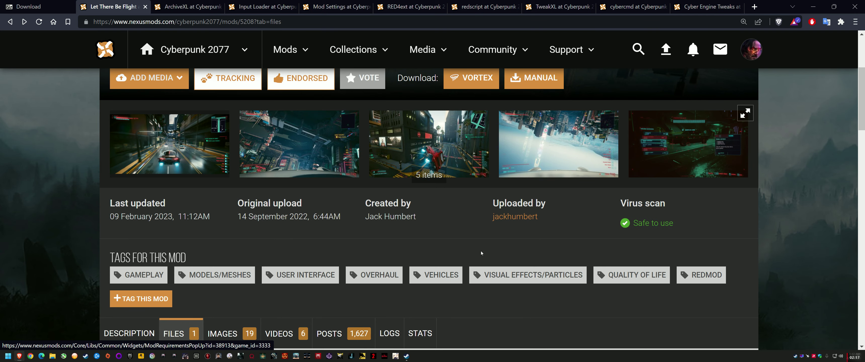
scroll(506, 227, "down", 8)
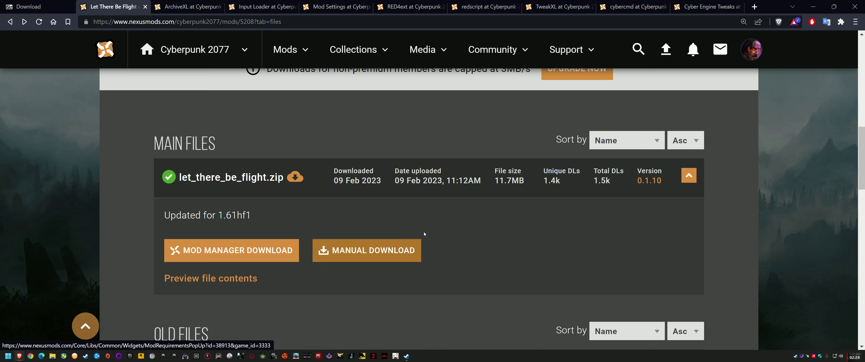
scroll(510, 195, "up", 2)
scroll(478, 224, "down", 2)
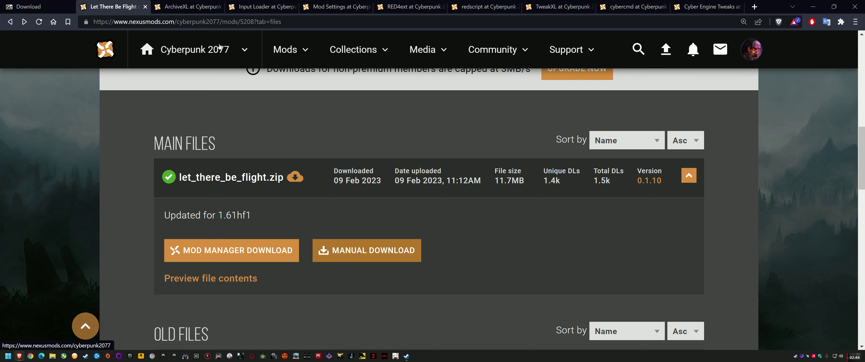
key("ctrl+Tab")
key("ctrl+Tab")
left_click(122, 5)
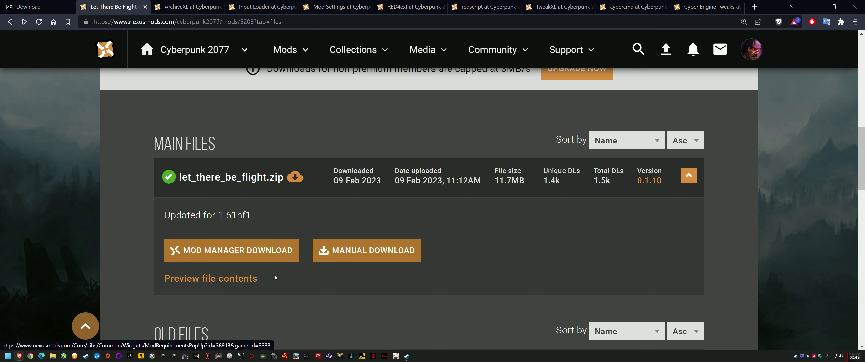
scroll(275, 275, "down", 2)
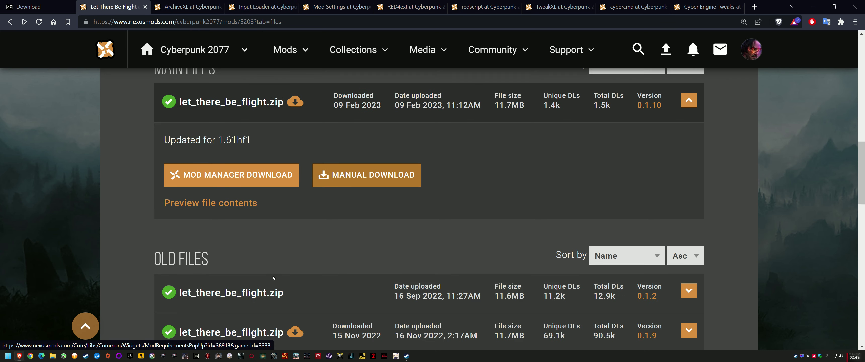
Step: Preview let_there_be_flight.zip's contents, showing its archive, r6 and red4ext folders
left_click(228, 203)
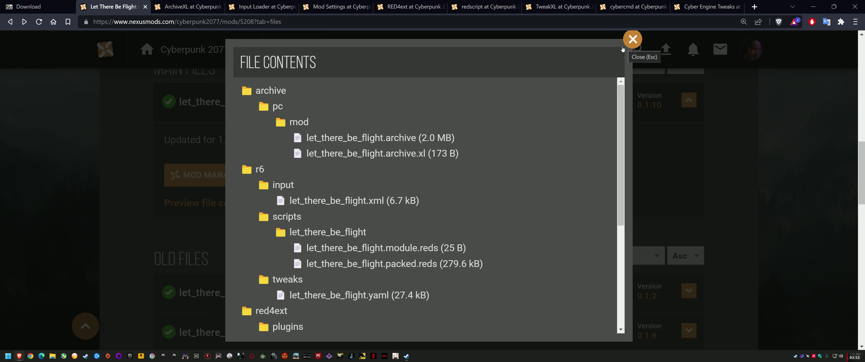
Step: Open the Cyberpunk 2077 game folder from Quick access and select its bin and red4ext folders
left_click(52, 356)
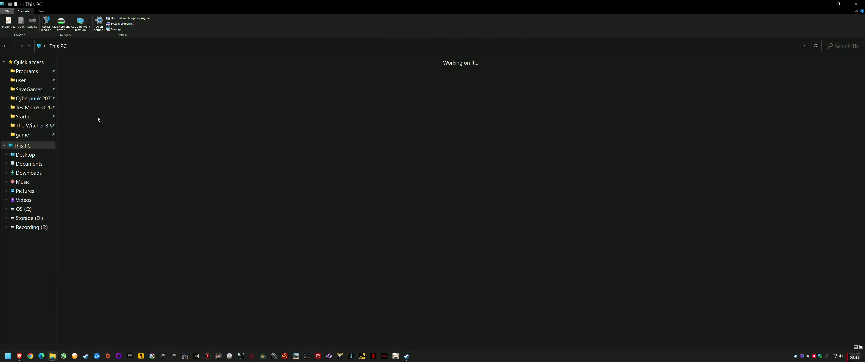
left_click(32, 98)
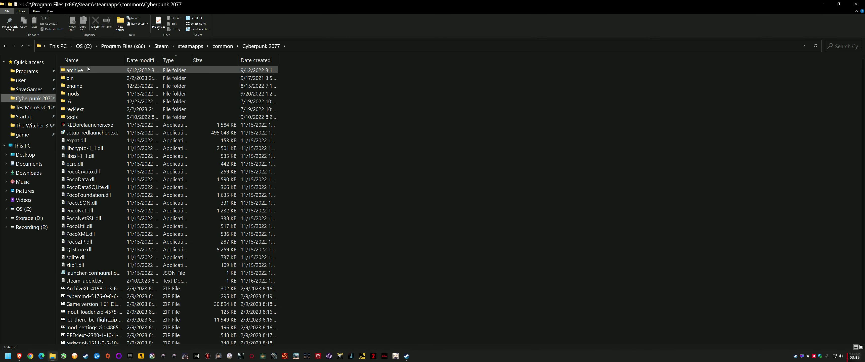
left_click(85, 76)
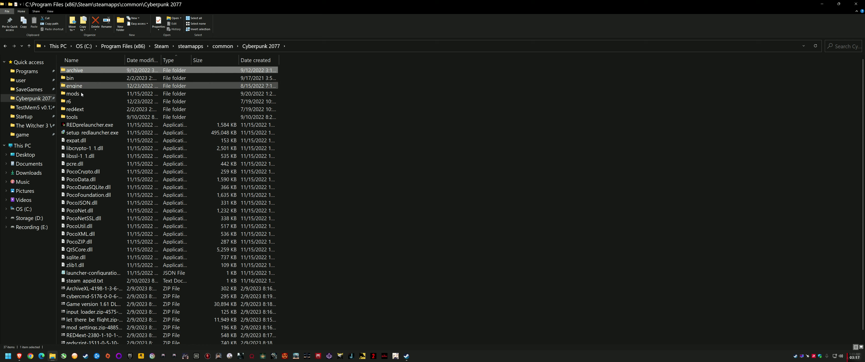
left_click(82, 109)
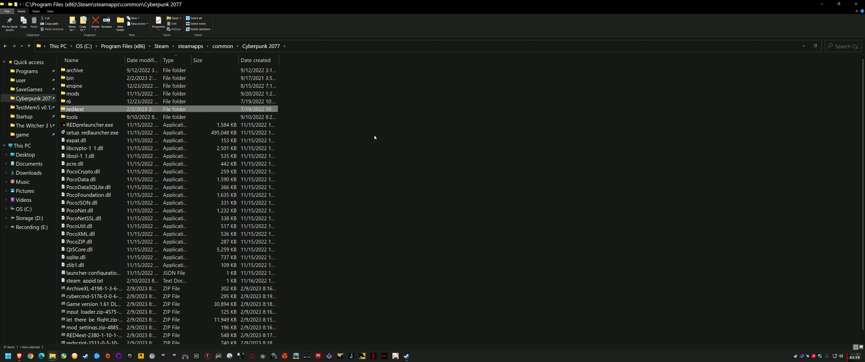
left_click(859, 3)
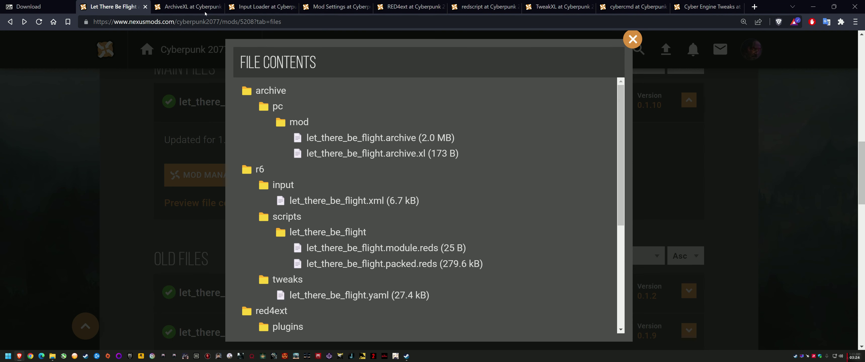
left_click(173, 7)
left_click(230, 268)
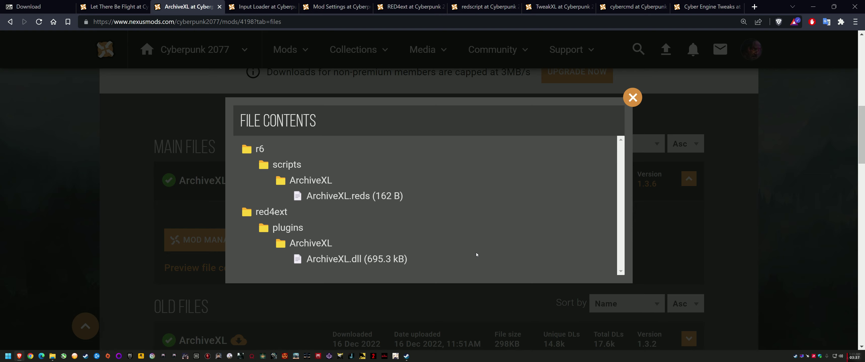
left_click(633, 102)
left_click(115, 6)
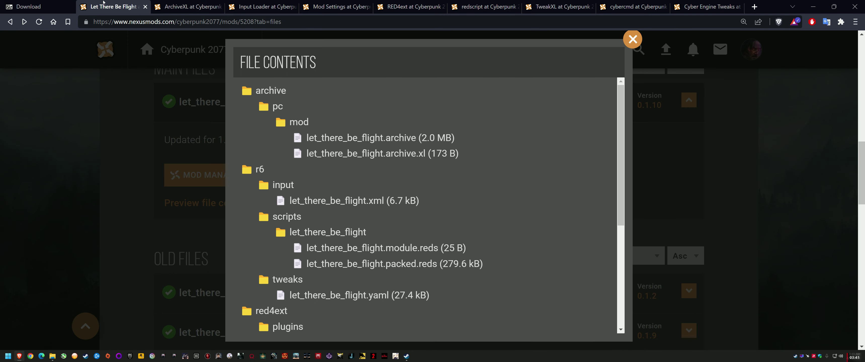
Step: Download the 64-bit 7-Zip installer 7z2201-x64.exe into Downloads, replacing the existing copy
left_click(31, 7)
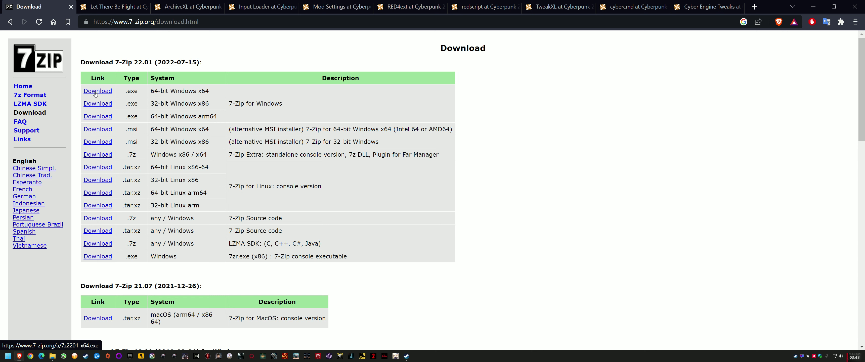
left_click_drag(209, 91, 151, 98)
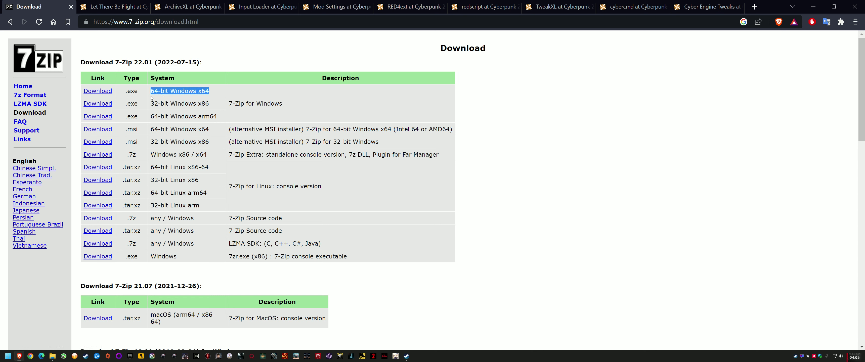
left_click(99, 94)
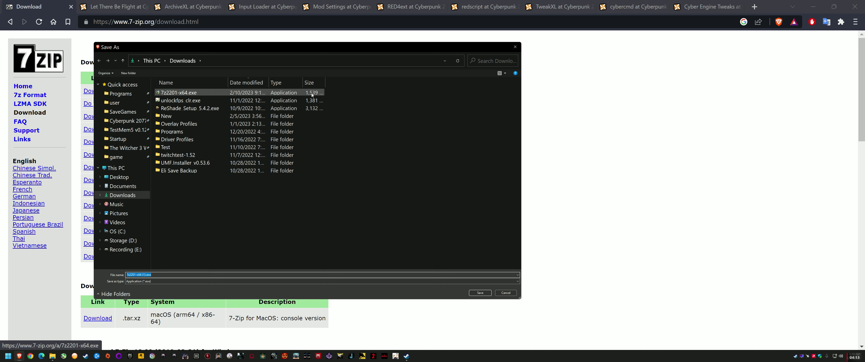
left_click(294, 94)
left_click(480, 293)
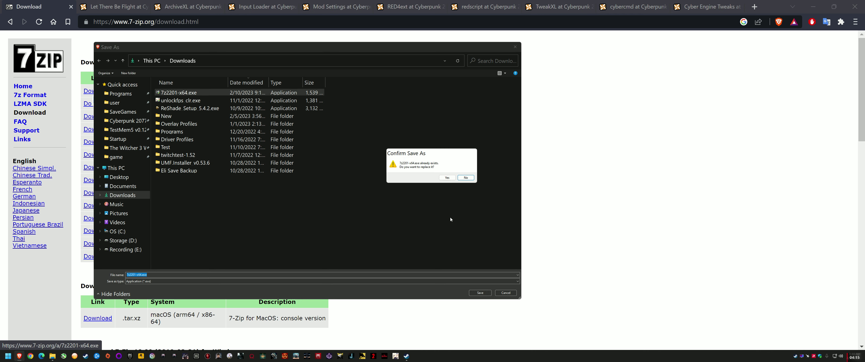
left_click(447, 178)
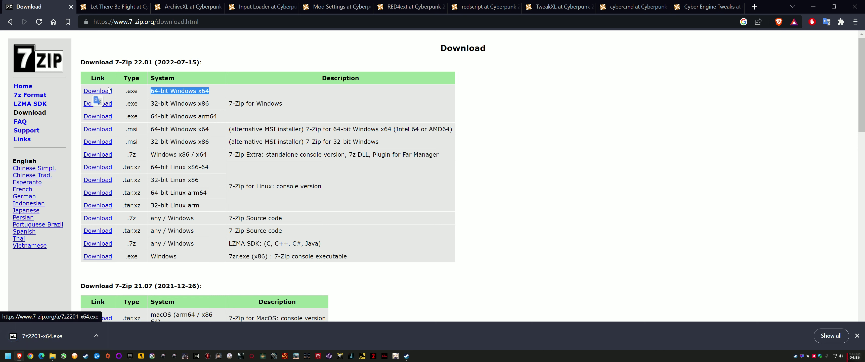
Step: Run the installer to install 7-Zip 22.01 x64 into the default folder, then close setup
left_click_drag(124, 91, 143, 93)
left_click(58, 338)
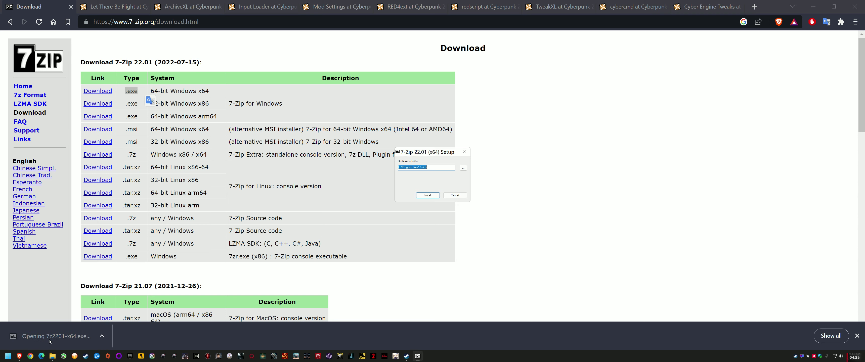
left_click(427, 196)
left_click(427, 196)
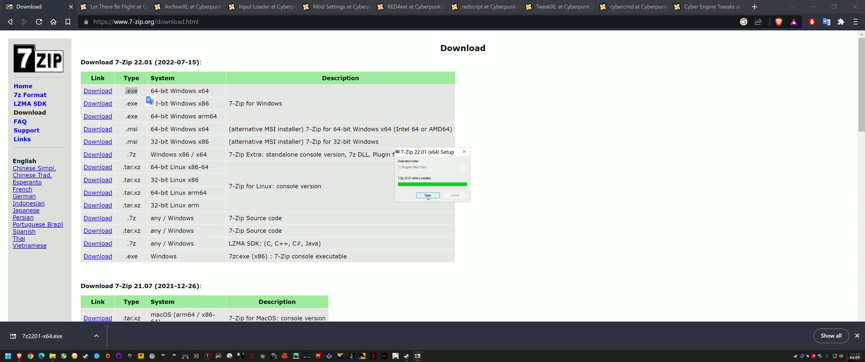
left_click(427, 196)
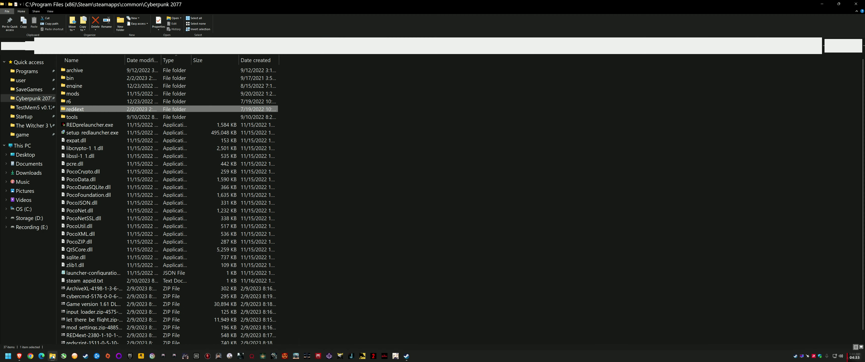
Step: Check the ArchiveXL zip's 7-Zip context submenu, then dismiss it without extracting anything
left_click(428, 281)
scroll(428, 281, "down", 1)
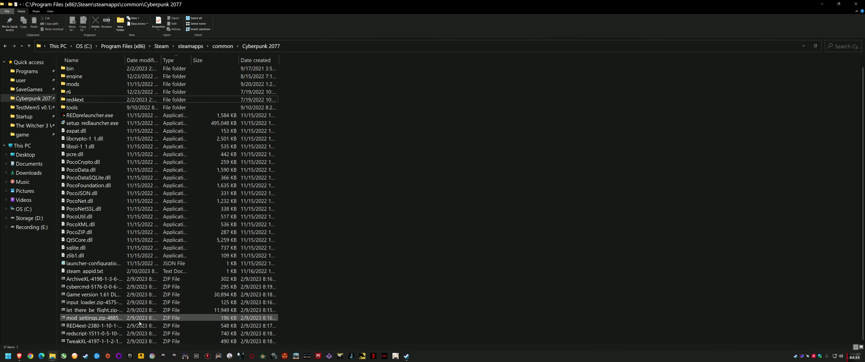
right_click(105, 281)
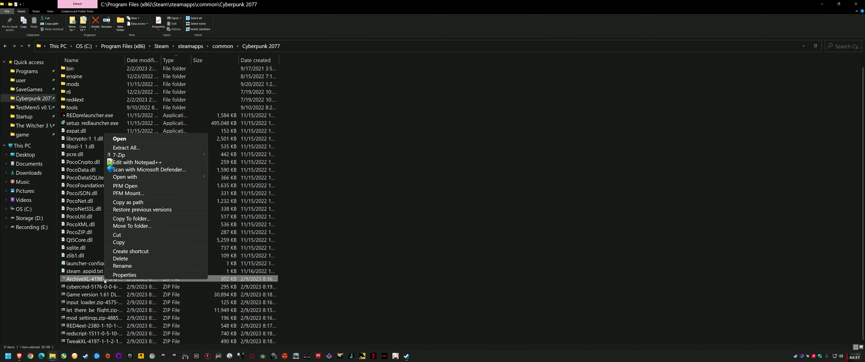
mouse_move(160, 155)
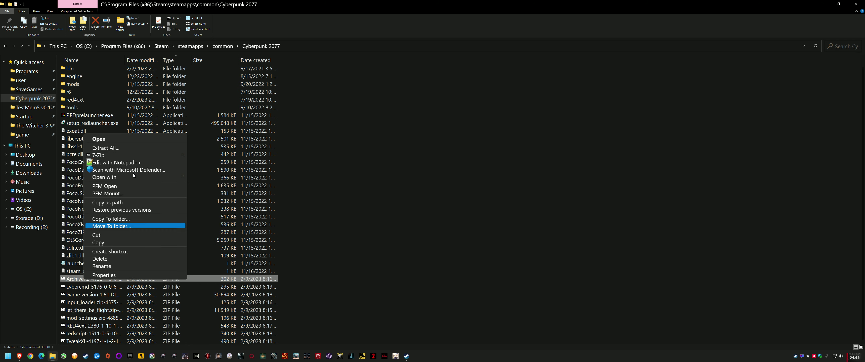
mouse_move(136, 156)
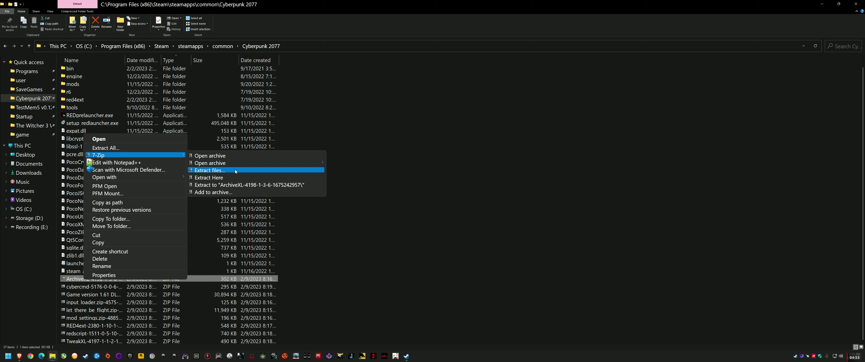
left_click(436, 252)
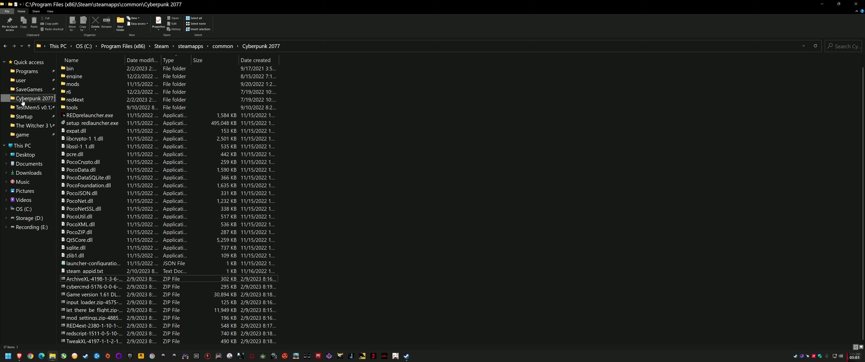
Step: Switch to the Let There Be Flight browser tab and close its File Contents preview
left_click(19, 356)
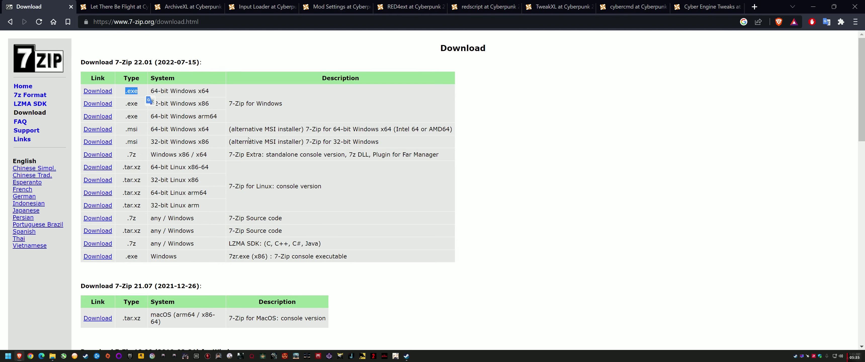
left_click(136, 2)
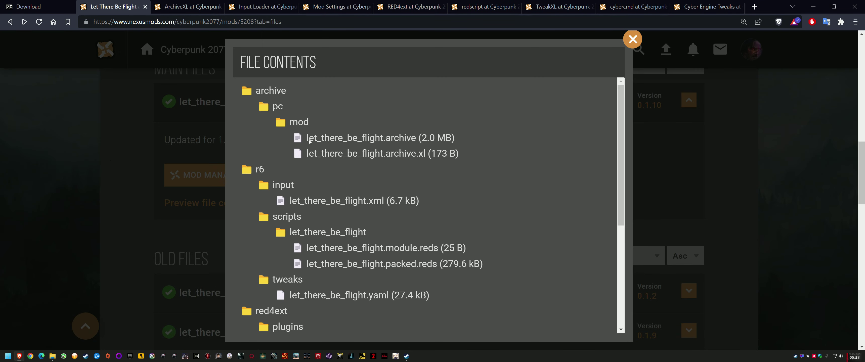
left_click(632, 39)
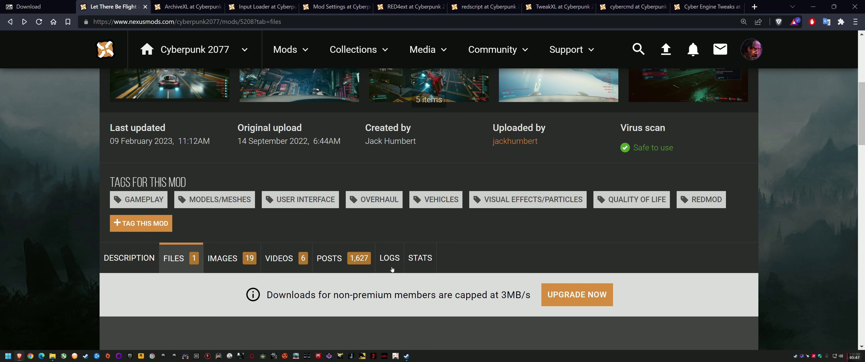
mouse_move(18, 361)
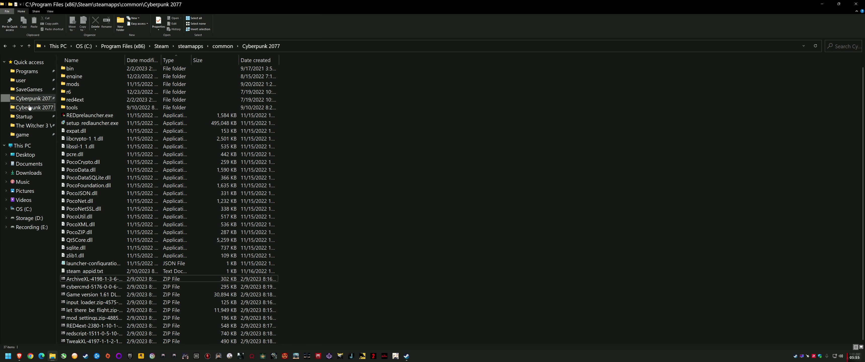
Step: Browse from This PC through OS (C:) and Program Files (x86) into the Steam folder
left_click(25, 144)
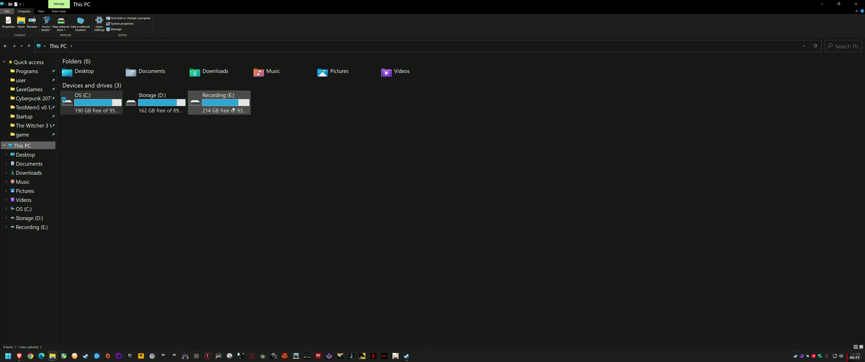
double_click(84, 108)
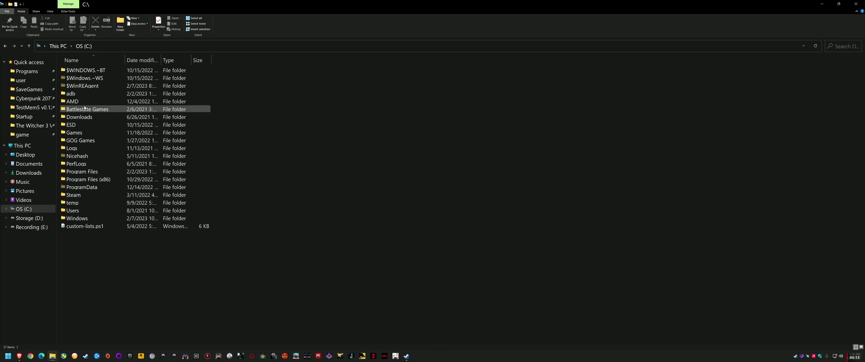
double_click(97, 181)
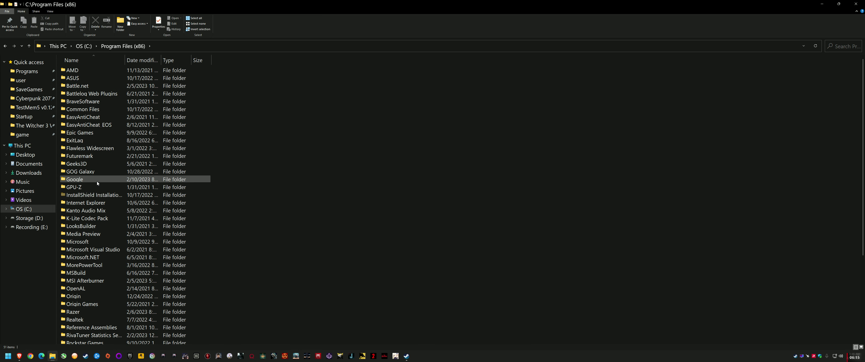
scroll(97, 181, "down", 5)
double_click(98, 239)
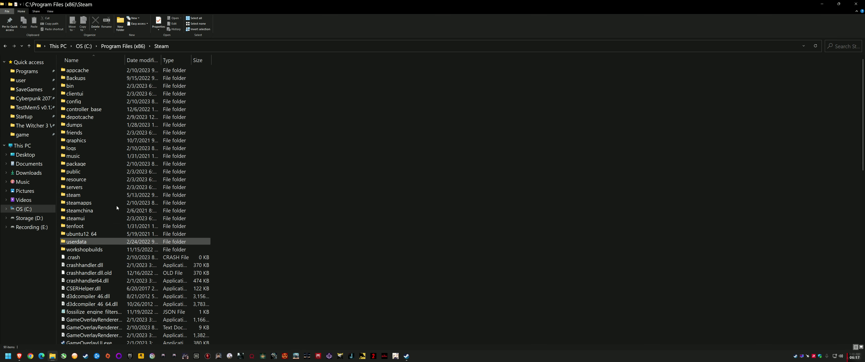
Step: Go into steamapps\common and pin the Cyberpunk 2077 folder to Quick access
double_click(97, 203)
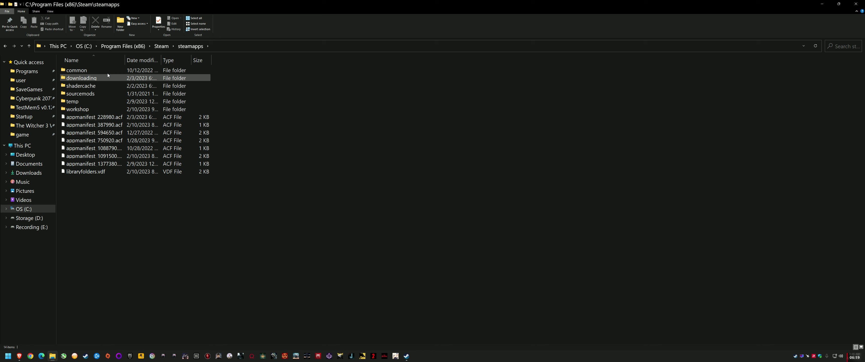
double_click(106, 71)
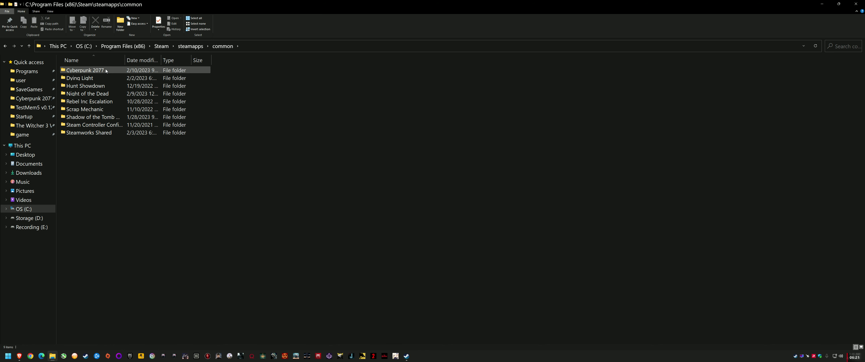
right_click(92, 72)
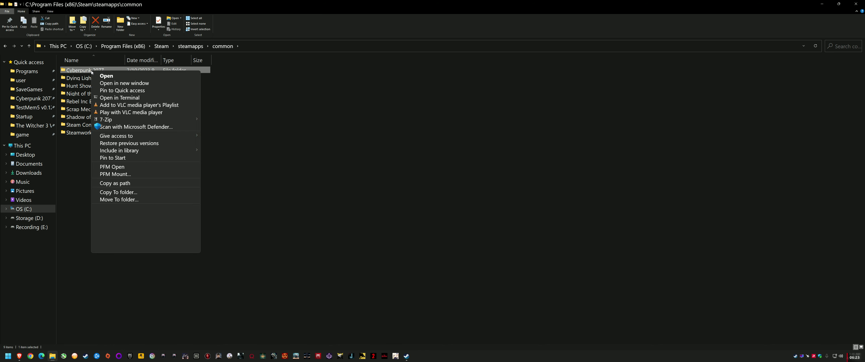
key("Down")
key("Down")
key("Down")
key("Down")
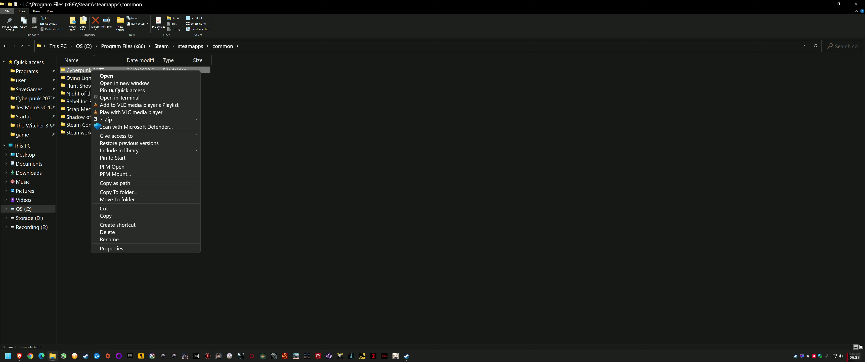
mouse_move(195, 119)
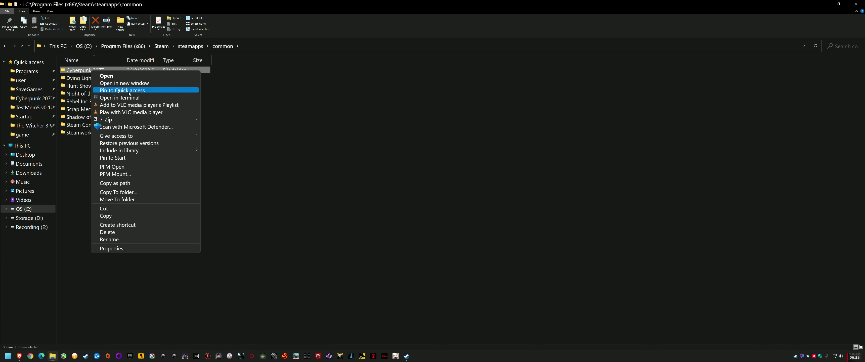
left_click(281, 219)
Step: Restart the manual Let There Be Flight download, past the required-files notice, using the free slow download
left_click(19, 356)
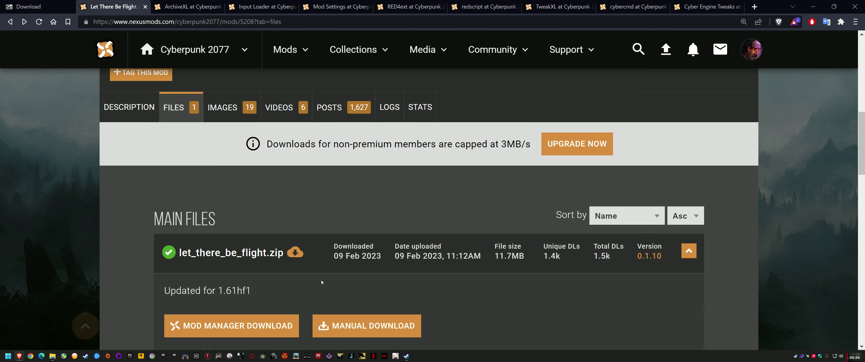
scroll(381, 180, "down", 3)
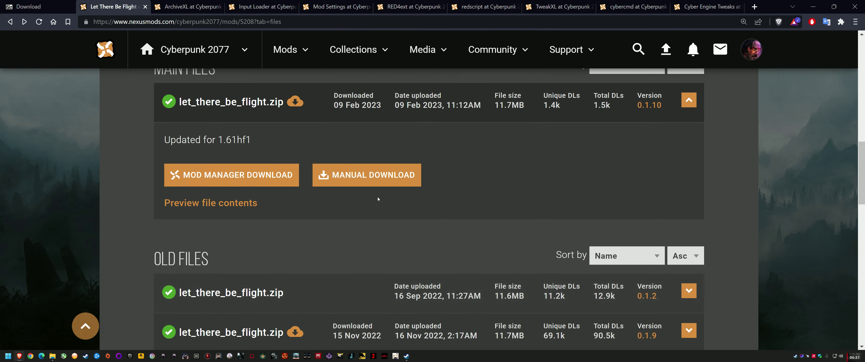
left_click(381, 181)
left_click(278, 291)
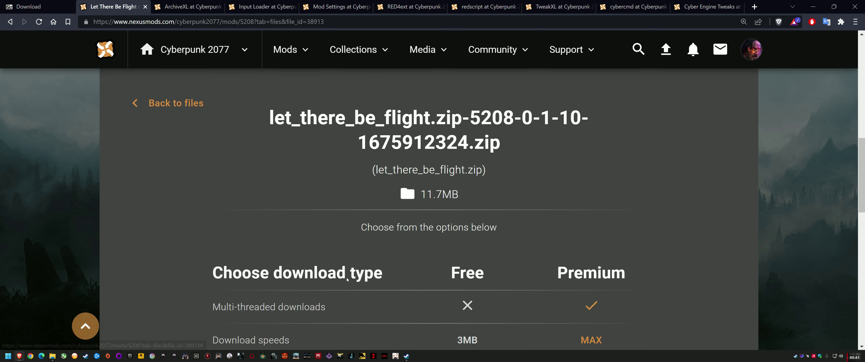
scroll(437, 205, "down", 5)
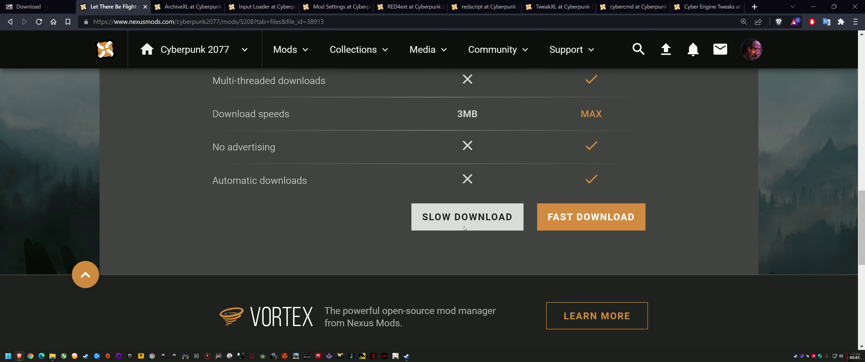
left_click(465, 225)
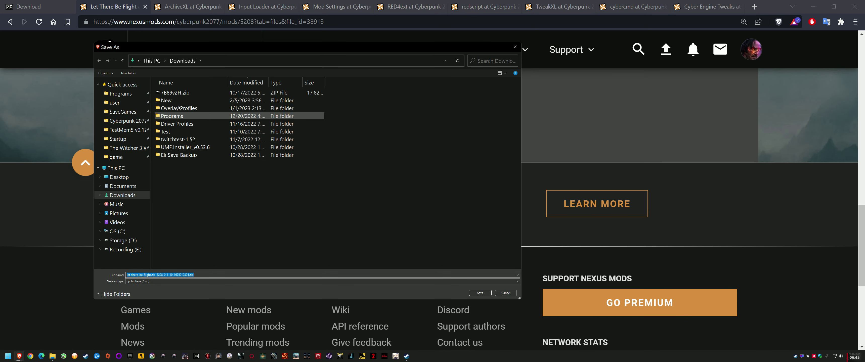
Step: Browse the Cyberpunk 2077 folder's saved RED4ext and TweakXL zips in Save As, then cancel saving
left_click(117, 121)
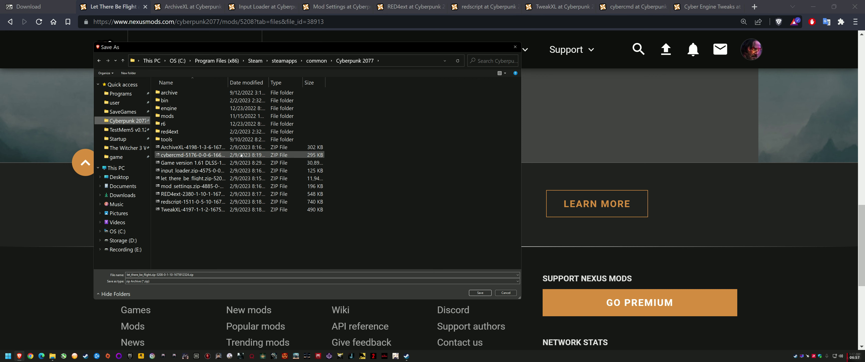
left_click(225, 147)
left_click_drag(269, 84, 300, 84)
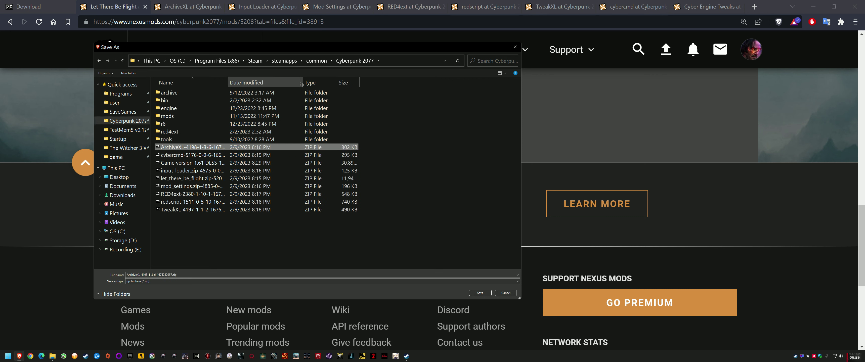
left_click(241, 178)
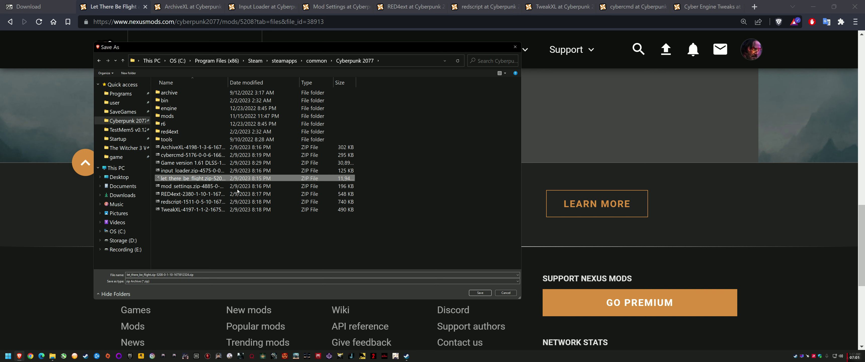
left_click(236, 194)
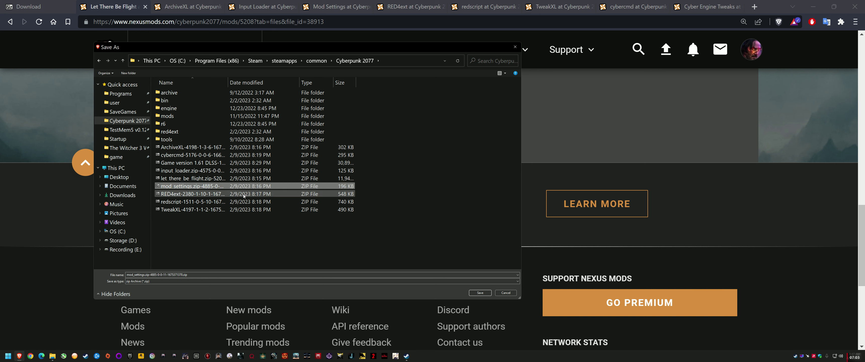
left_click(232, 209)
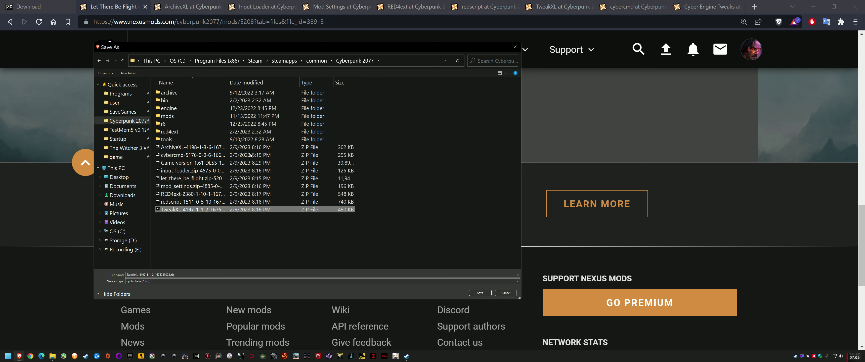
left_click(505, 293)
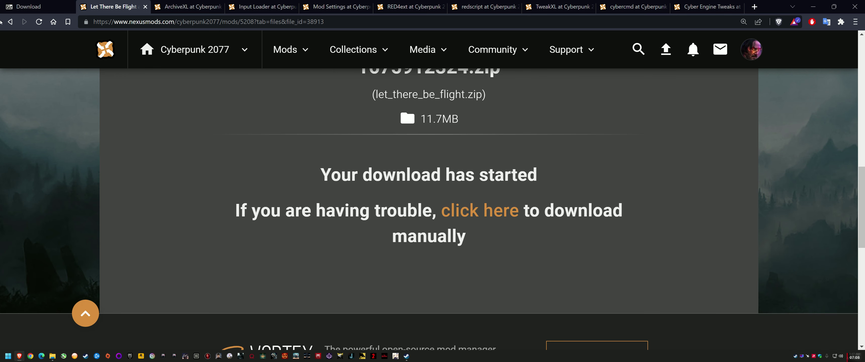
Step: Close the 7-Zip download tab and view the Cyberpunk 2077 game folder in File Explorer
left_click(10, 21)
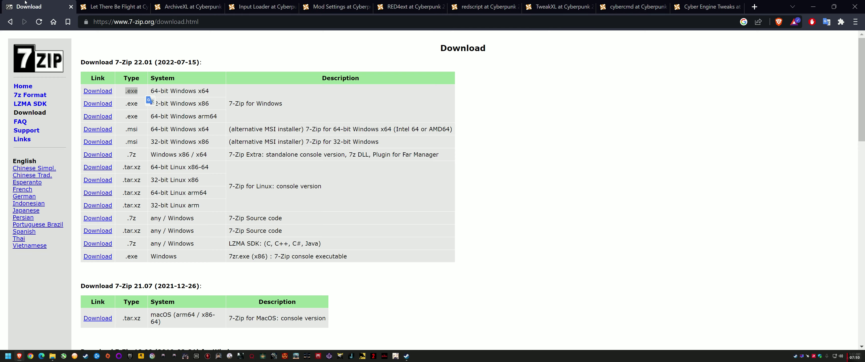
left_click(29, 7)
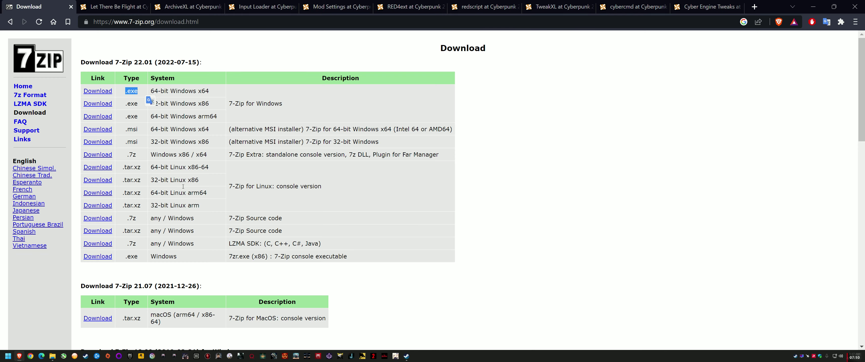
left_click(71, 6)
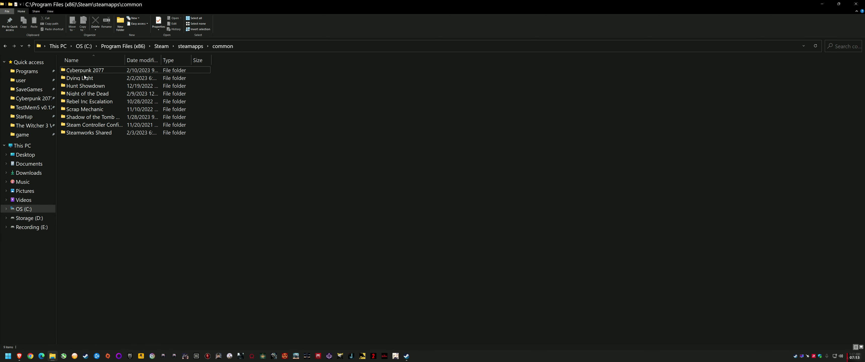
mouse_move(94, 71)
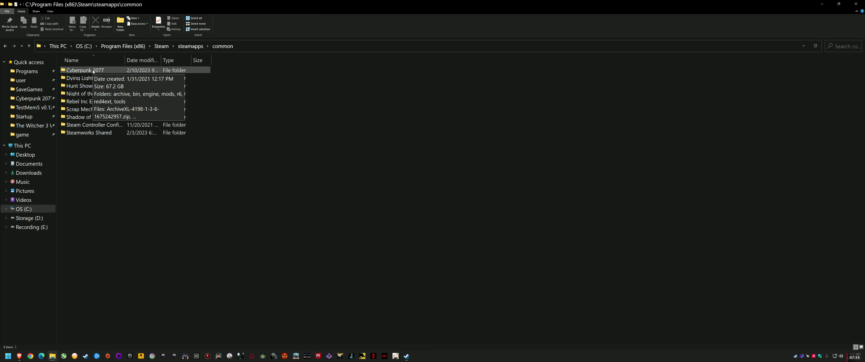
left_click(31, 98)
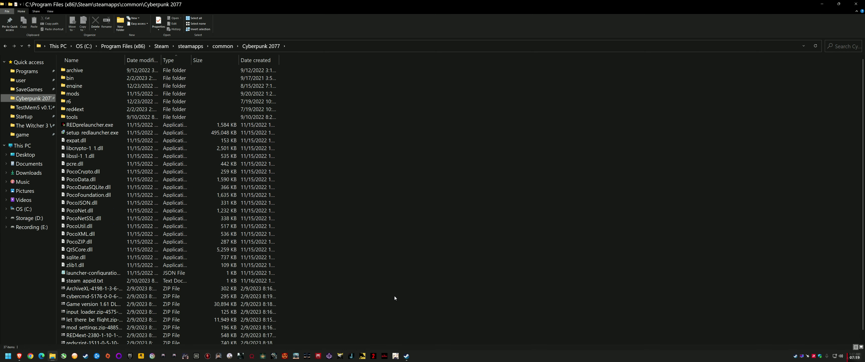
scroll(390, 297, "down", 1)
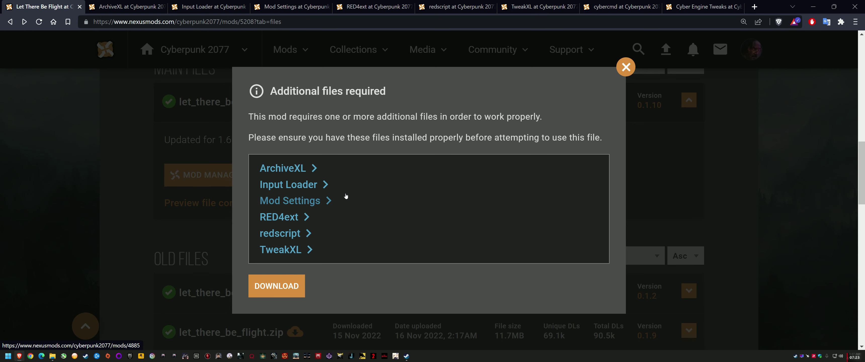
Step: Close the notice and request Let There Be Flight's manual download again, proceeding past the prompt
left_click(626, 67)
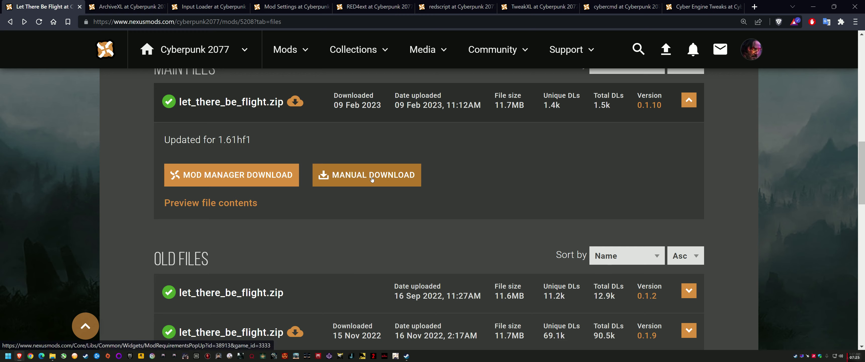
left_click(371, 173)
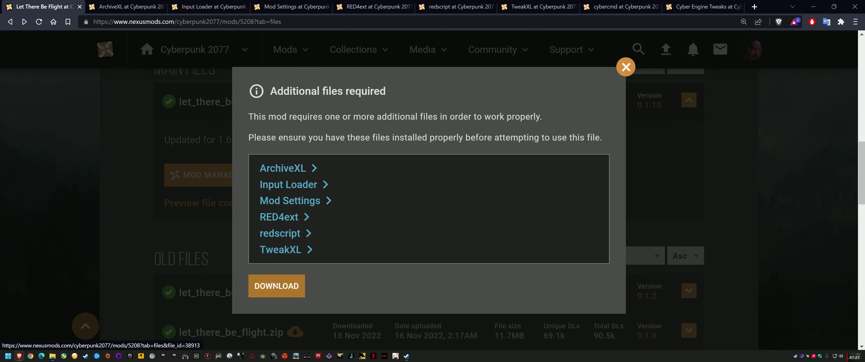
left_click(277, 286)
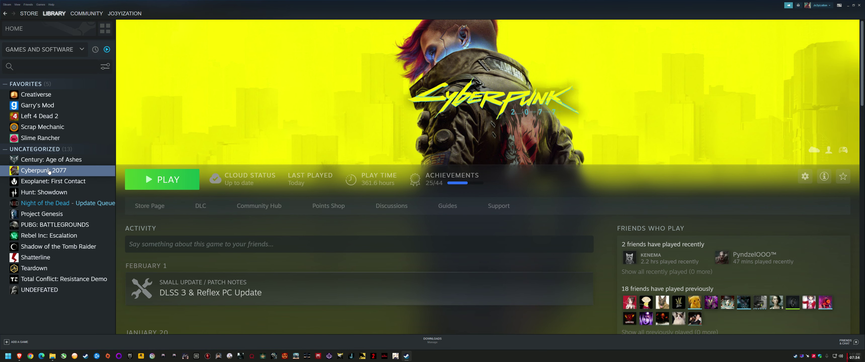
right_click(47, 172)
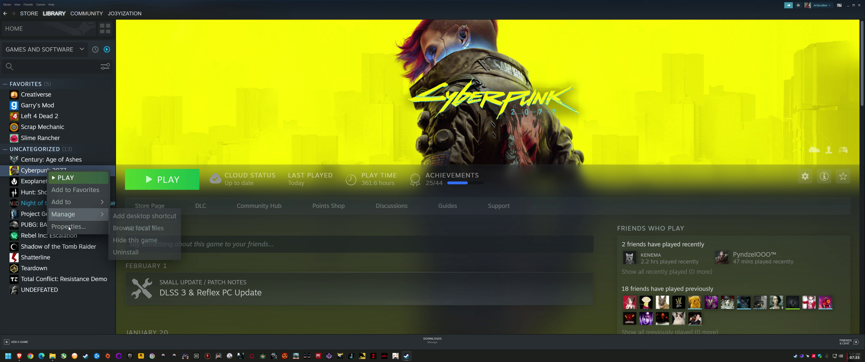
left_click(68, 226)
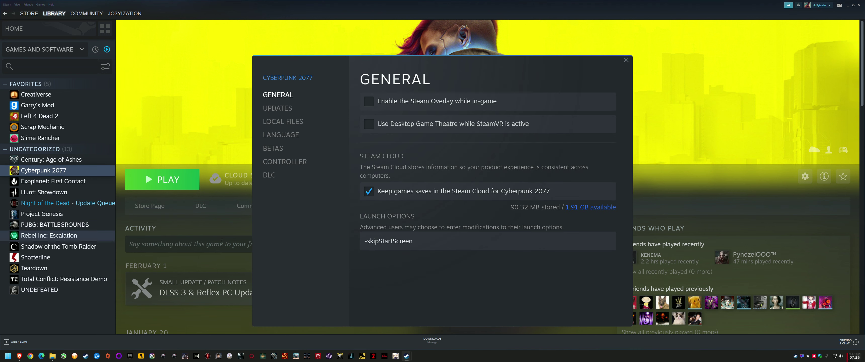
left_click(269, 175)
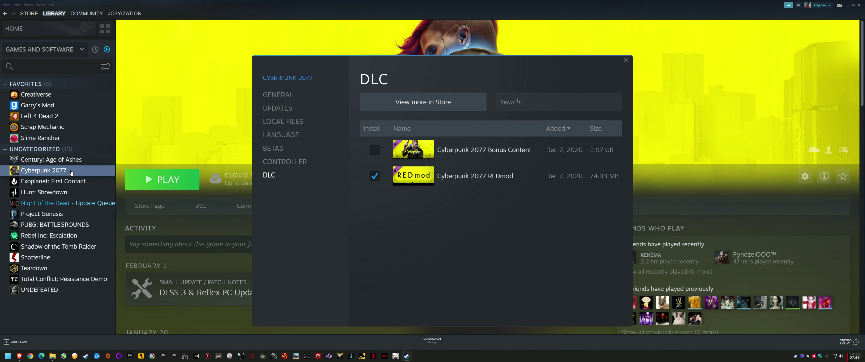
right_click(62, 173)
left_click(80, 224)
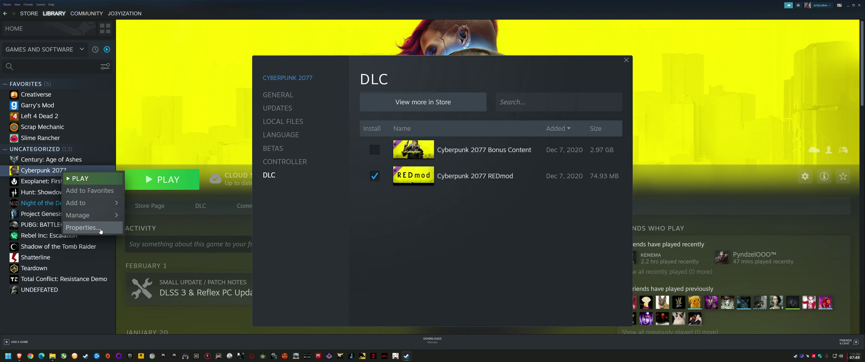
left_click(267, 177)
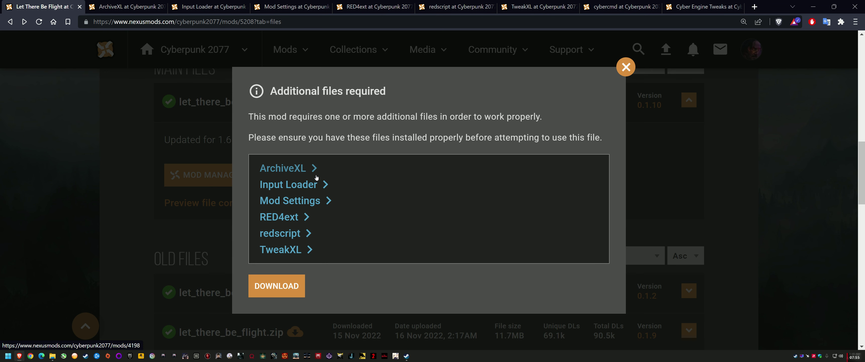
Step: Switch to the redscript mod page and read its description and requirements list
left_click(629, 69)
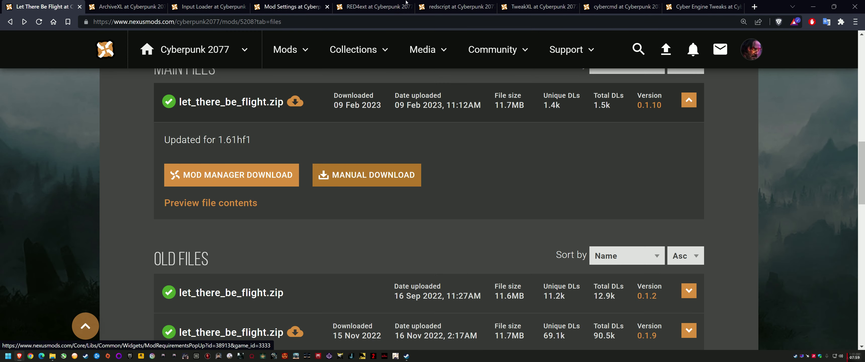
left_click(456, 7)
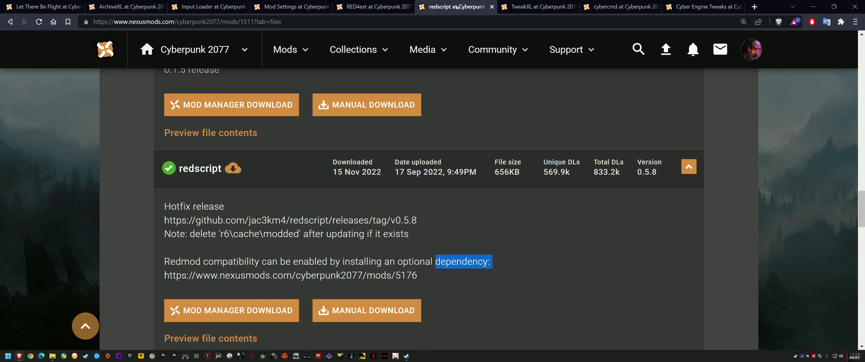
scroll(442, 185, "up", 20)
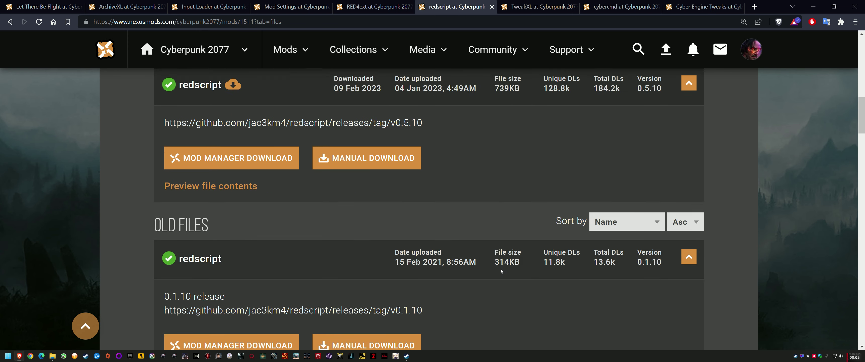
scroll(507, 273, "down", 5)
scroll(508, 265, "down", 2)
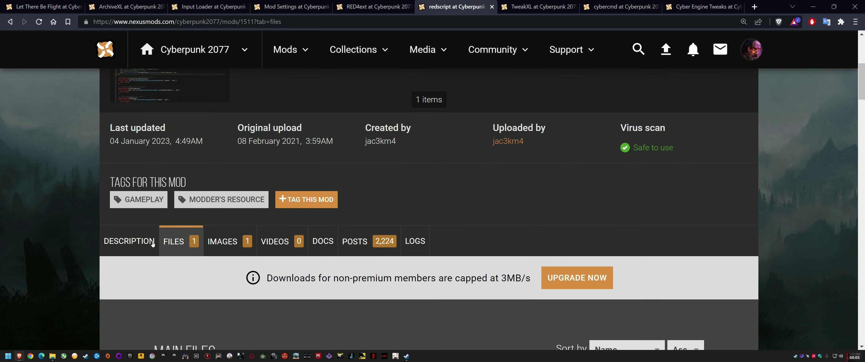
left_click(138, 251)
scroll(200, 261, "down", 5)
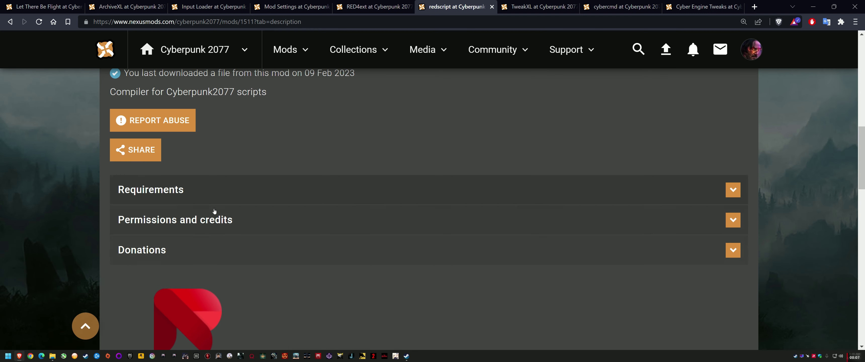
left_click(212, 192)
scroll(218, 208, "down", 10)
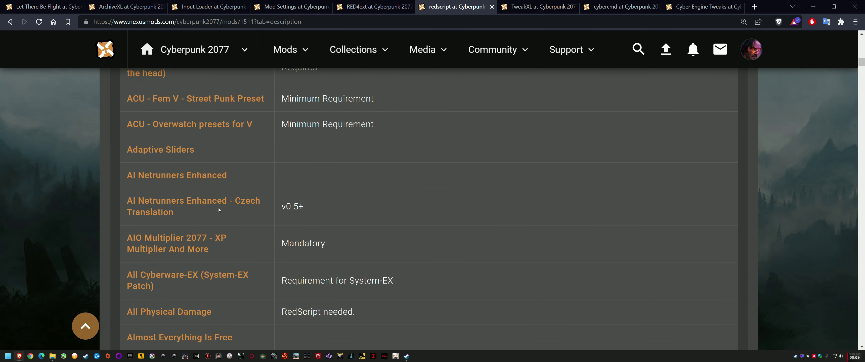
scroll(218, 208, "up", 8)
scroll(218, 208, "up", 8)
scroll(215, 201, "down", 4)
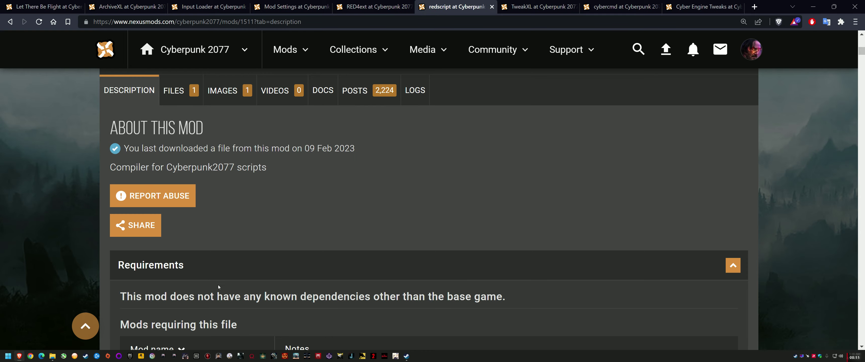
left_click(187, 272)
Step: Reread redscript's description, highlighting the note for Redmod users and the cybercmd dependency link
scroll(201, 272, "down", 5)
scroll(220, 260, "down", 5)
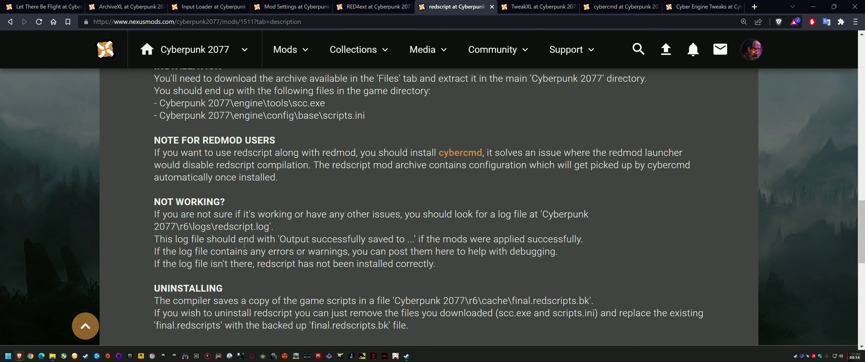
scroll(317, 206, "up", 4)
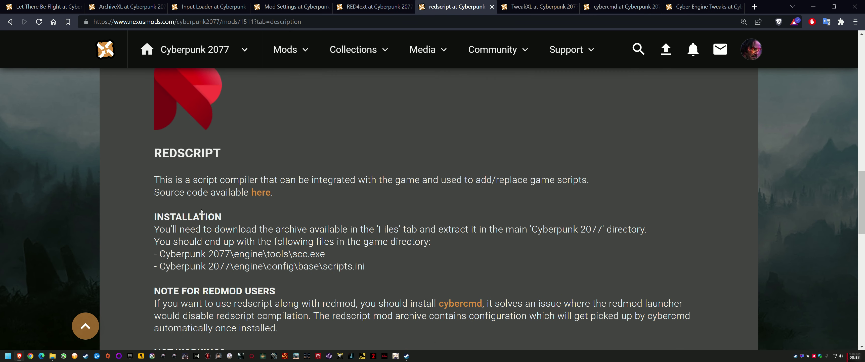
scroll(201, 211, "down", 3)
scroll(201, 198, "up", 10)
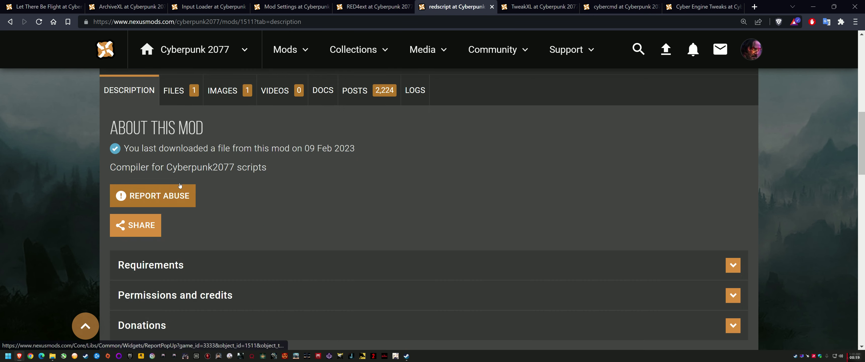
scroll(245, 265, "down", 6)
scroll(248, 266, "up", 6)
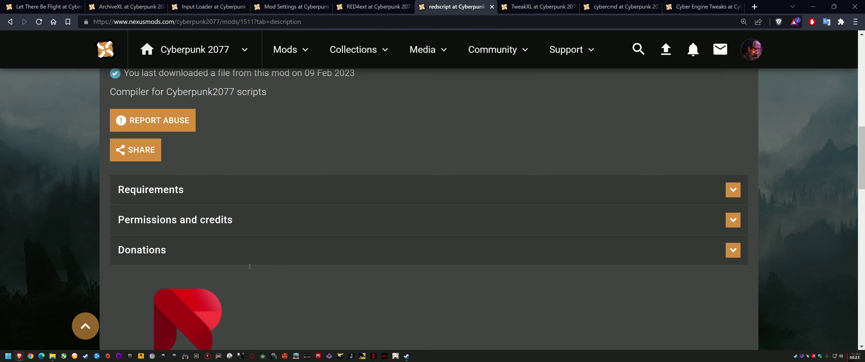
scroll(244, 265, "up", 2)
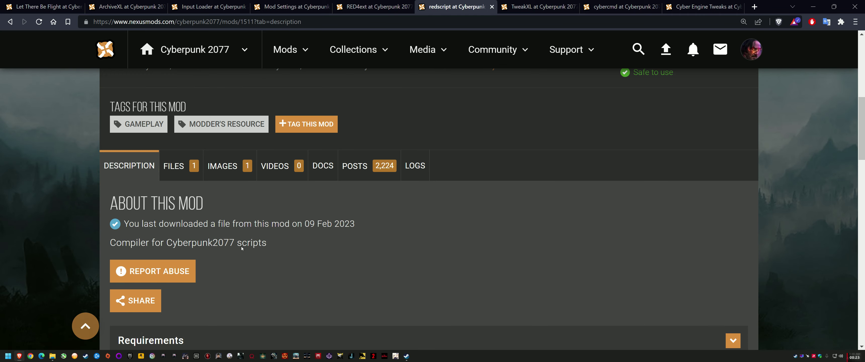
left_click(192, 168)
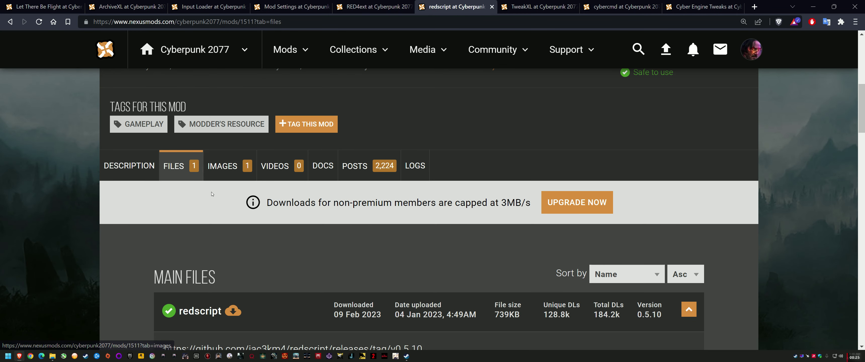
scroll(321, 271, "down", 4)
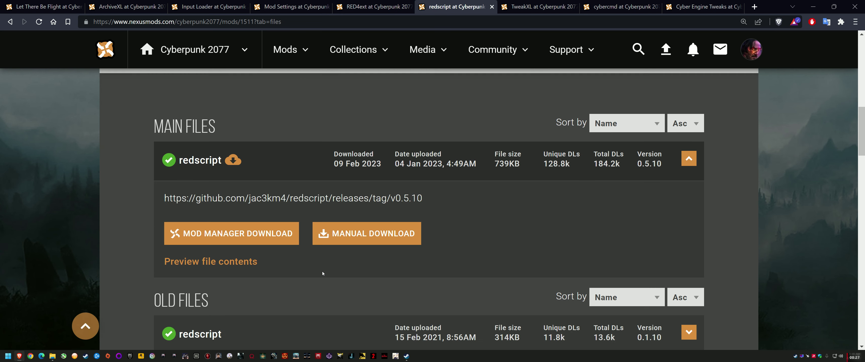
scroll(245, 257, "up", 4)
left_click(129, 165)
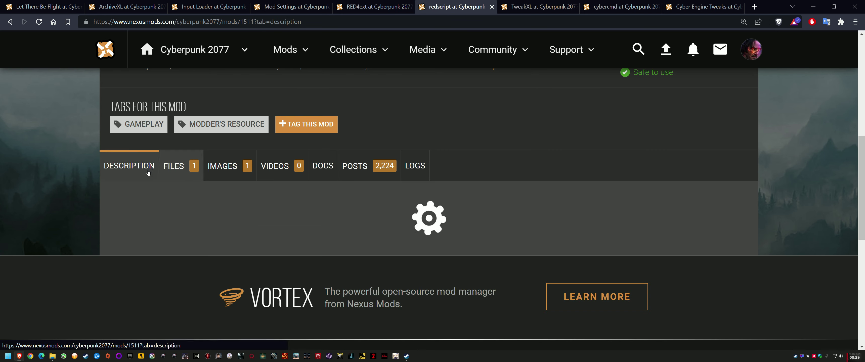
scroll(188, 193, "down", 10)
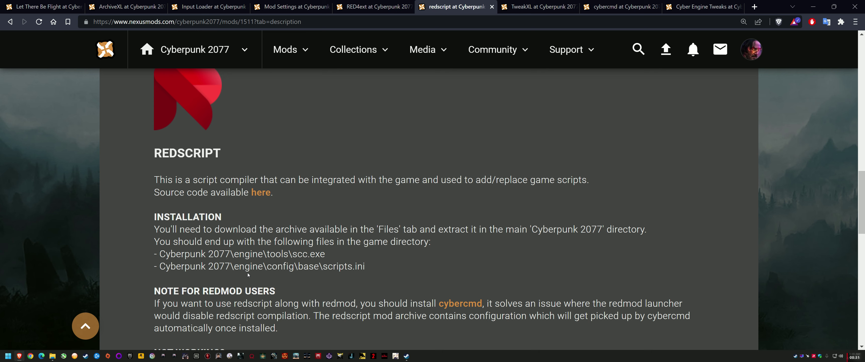
left_click_drag(157, 215, 293, 217)
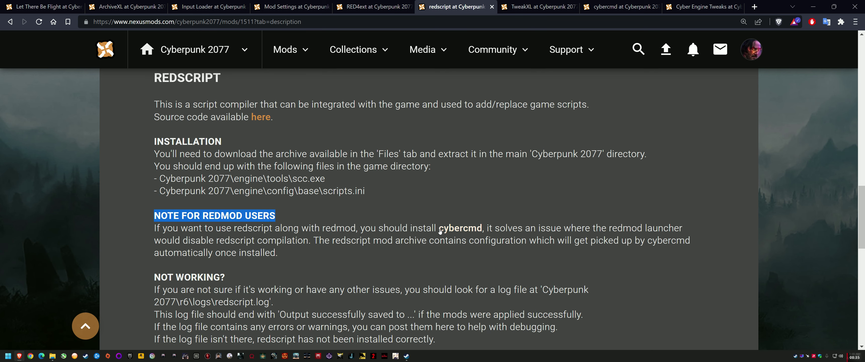
left_click_drag(452, 229, 555, 198)
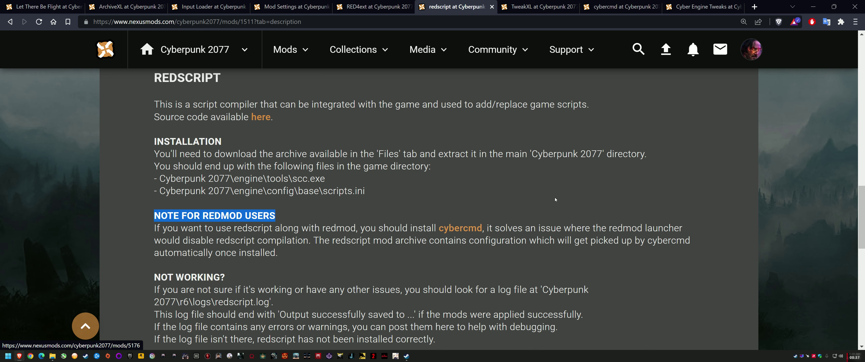
scroll(355, 226, "up", 10)
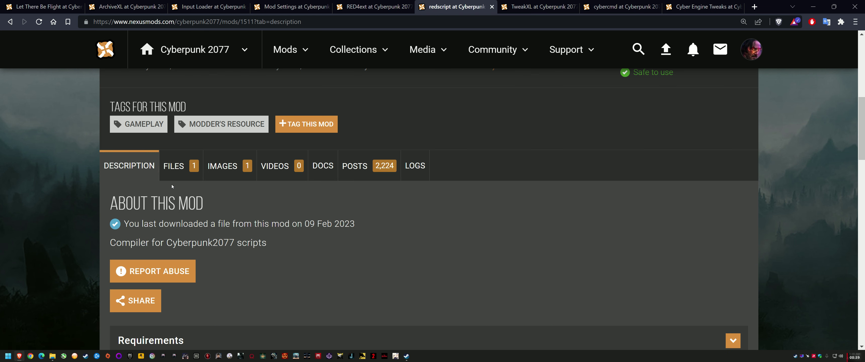
Step: Expand redscript 0.5.8 in the Files list and highlight its Redmod compatibility note
left_click(173, 167)
scroll(331, 268, "down", 5)
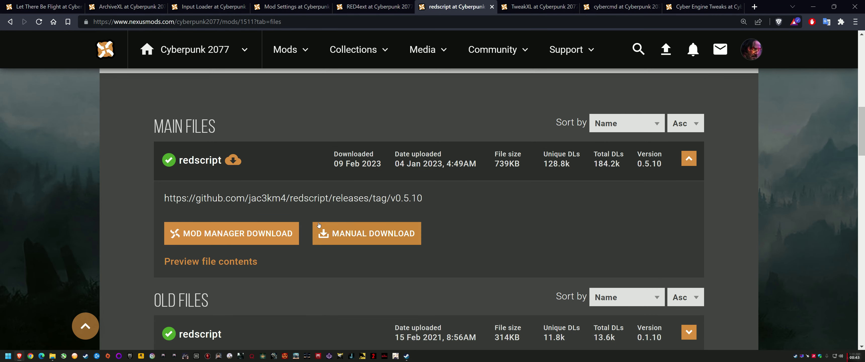
scroll(292, 270, "down", 7)
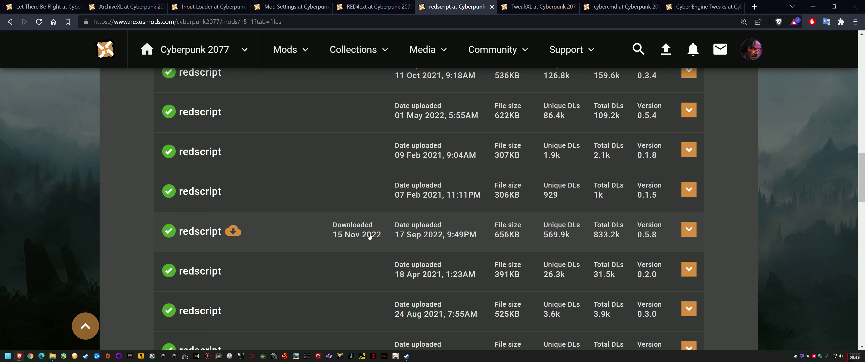
left_click(275, 237)
scroll(227, 263, "down", 2)
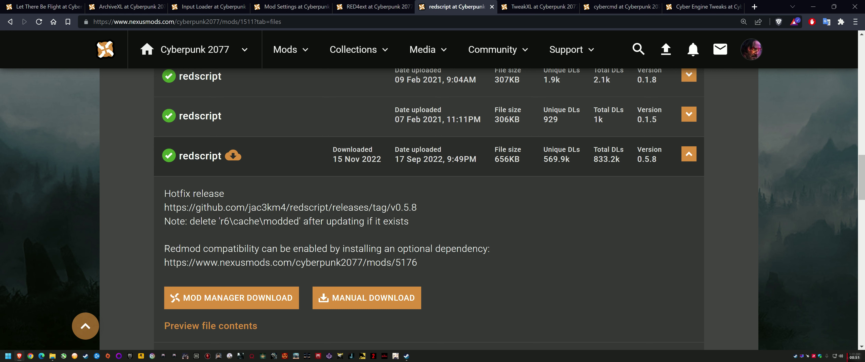
left_click_drag(165, 249, 336, 285)
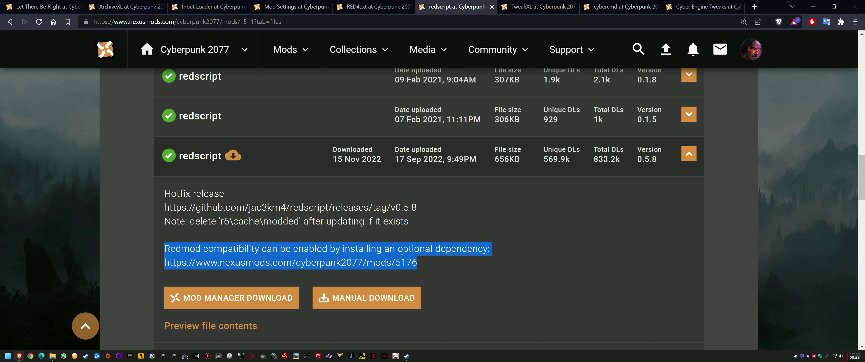
left_click(200, 257)
left_click_drag(167, 249, 164, 262)
scroll(244, 255, "up", 10)
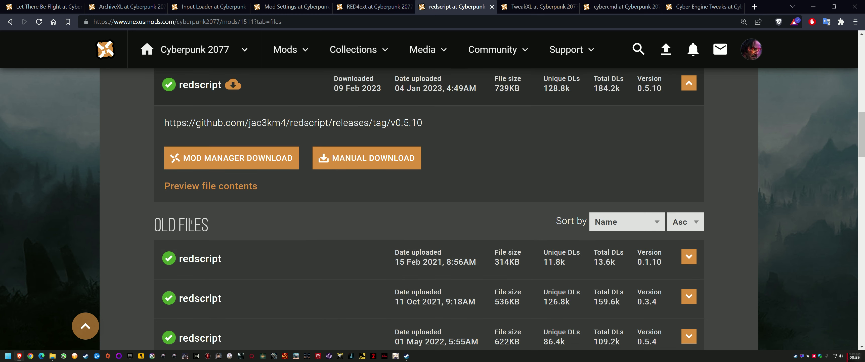
scroll(326, 193, "up", 10)
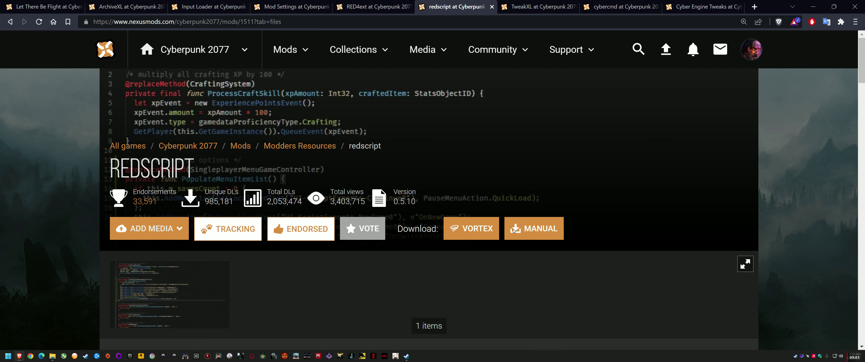
scroll(512, 229, "down", 6)
scroll(491, 232, "up", 3)
scroll(509, 224, "down", 2)
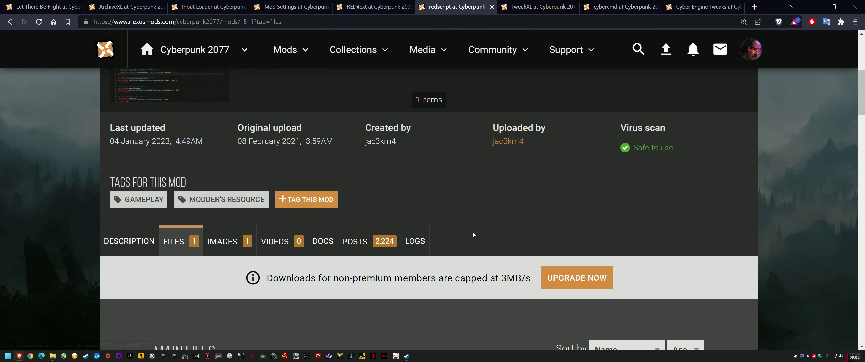
scroll(496, 197, "down", 6)
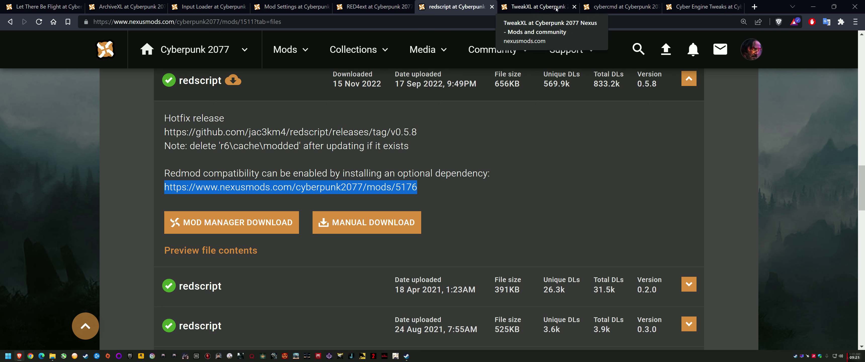
Step: On the cybercmd page, dismiss the additional-files notice and start its manual download
left_click(607, 7)
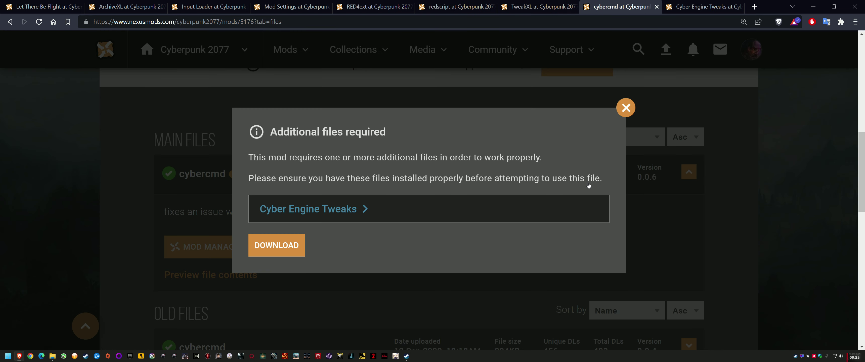
left_click(625, 108)
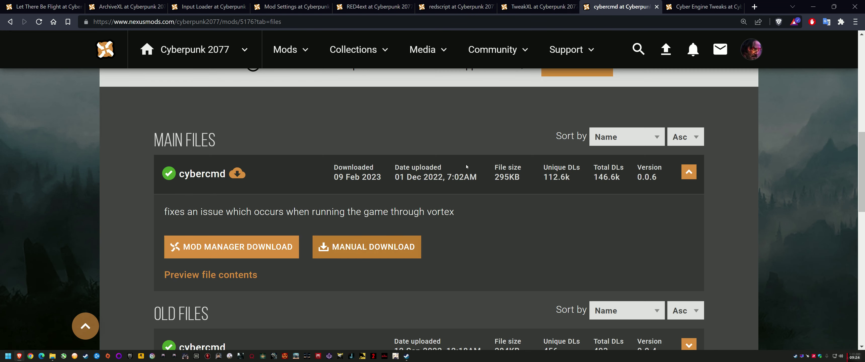
left_click(345, 249)
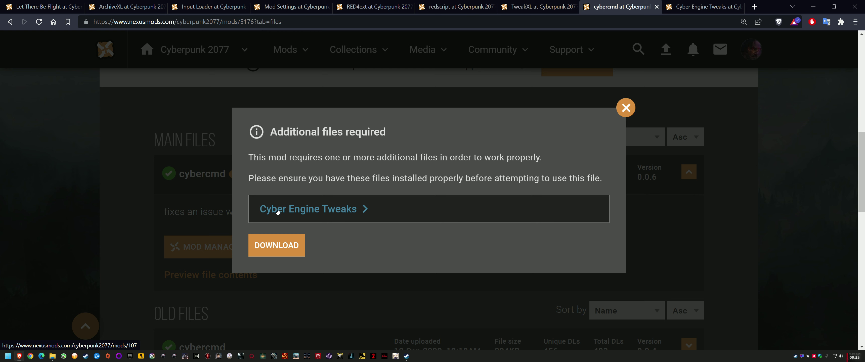
Step: Open the required Cyber Engine Tweaks in a new tab, then return to Let There Be Flight
right_click(312, 212)
left_click(360, 96)
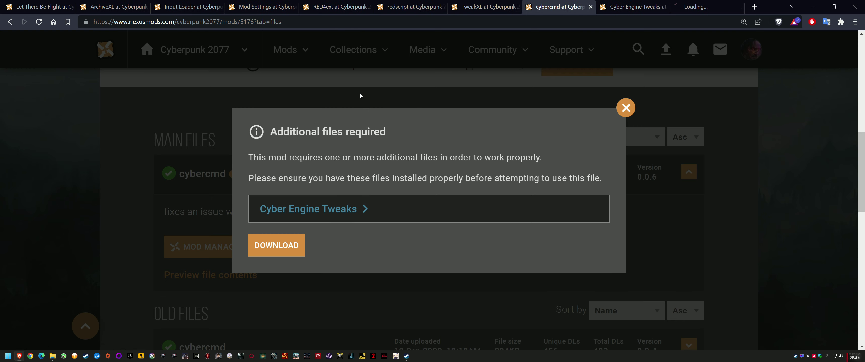
left_click(725, 7)
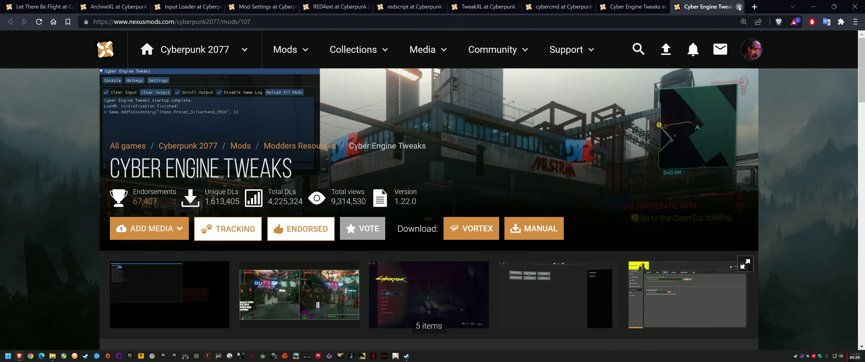
left_click(738, 7)
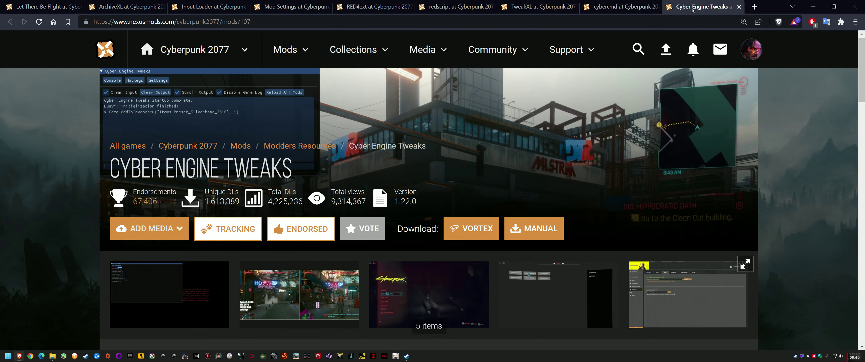
left_click(26, 3)
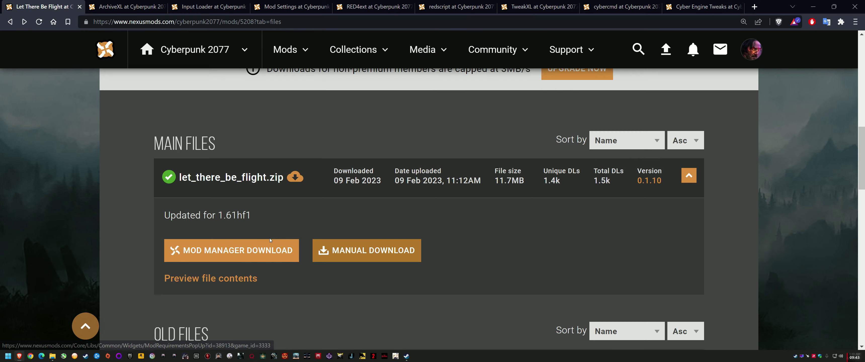
scroll(270, 239, "up", 2)
scroll(353, 215, "down", 2)
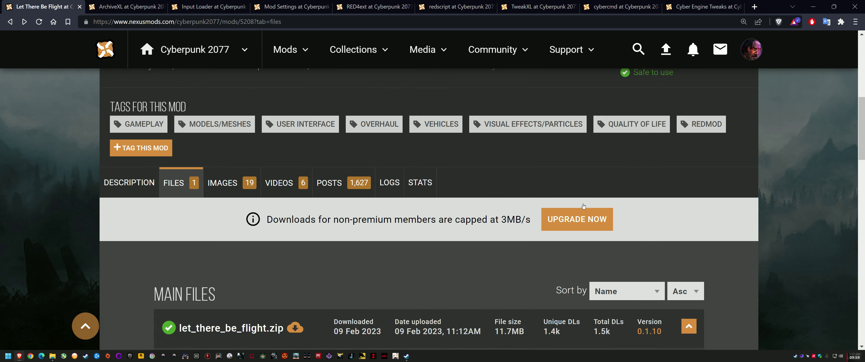
left_click(694, 50)
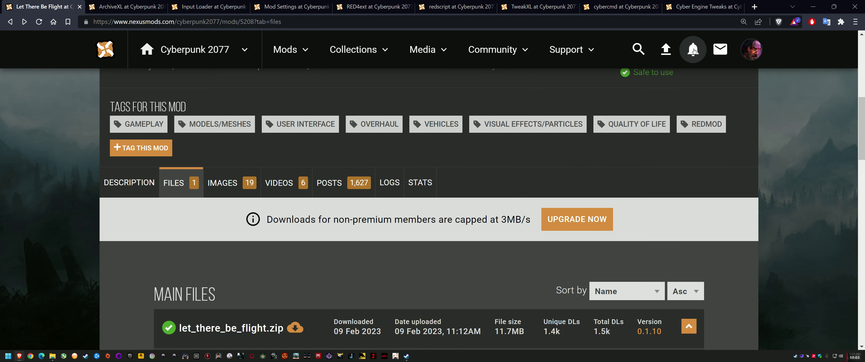
left_click(693, 51)
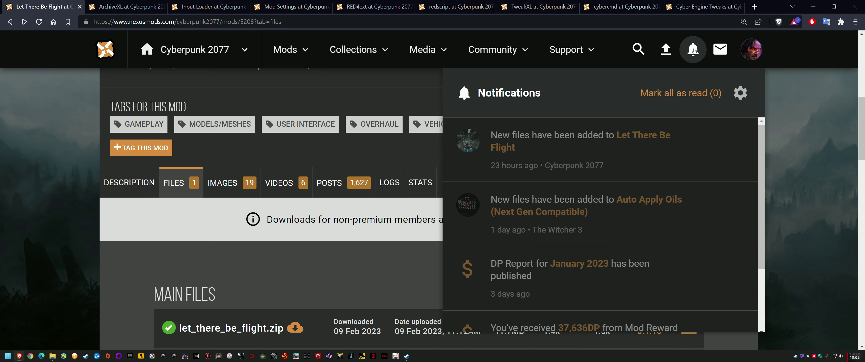
left_click(693, 50)
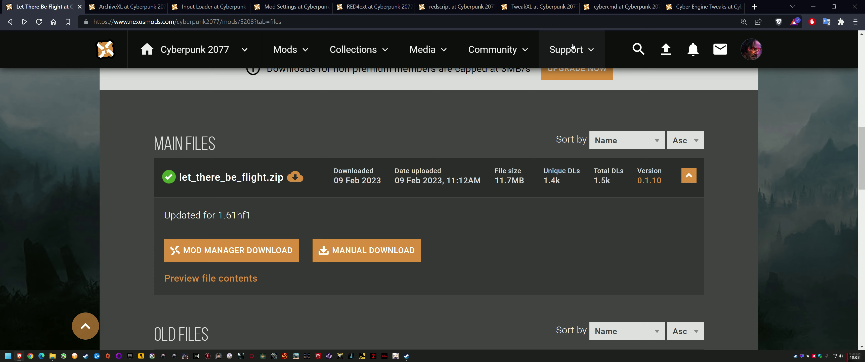
scroll(474, 307, "up", 15)
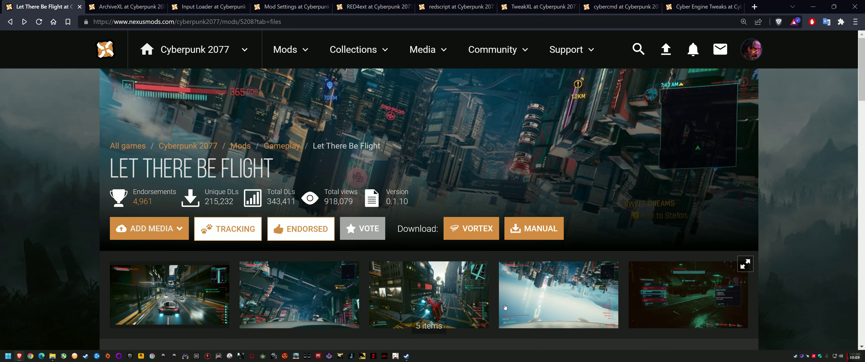
scroll(645, 198, "down", 2)
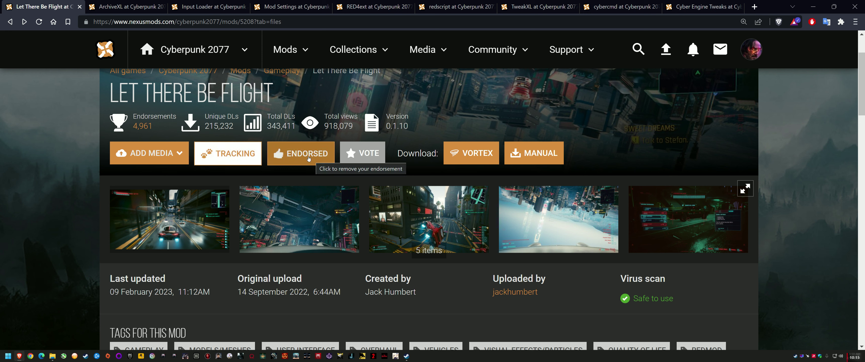
left_click(299, 153)
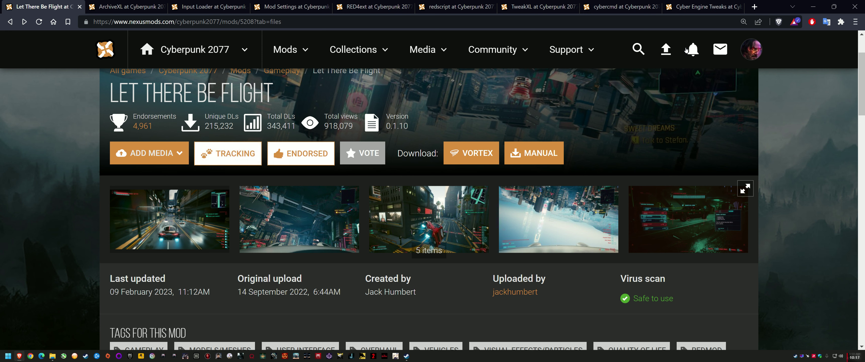
left_click(691, 50)
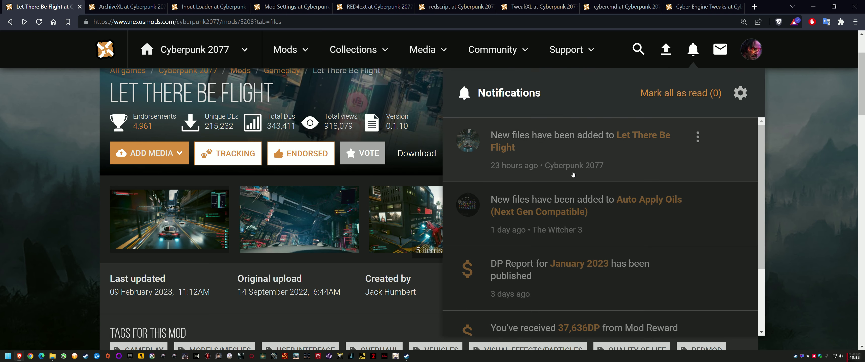
left_click(595, 158)
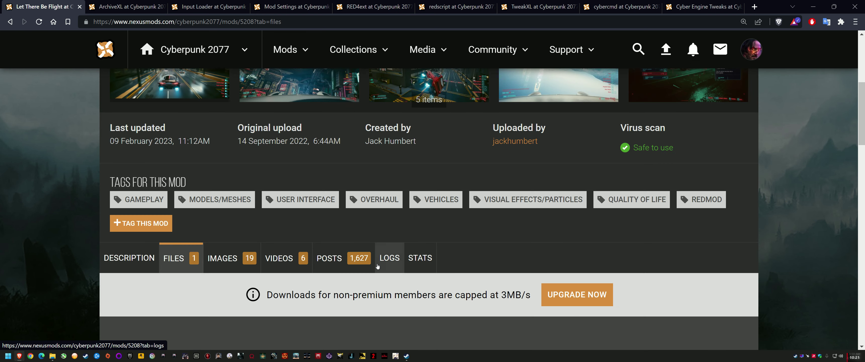
scroll(380, 253, "down", 2)
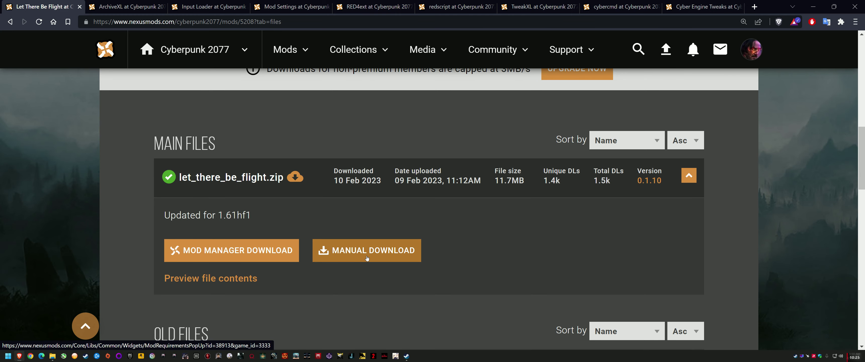
Step: Open ArchiveXL, Input Loader and redscript requirement links in tabs, check Cyber Engine Tweaks, and continue downloading
left_click(358, 253)
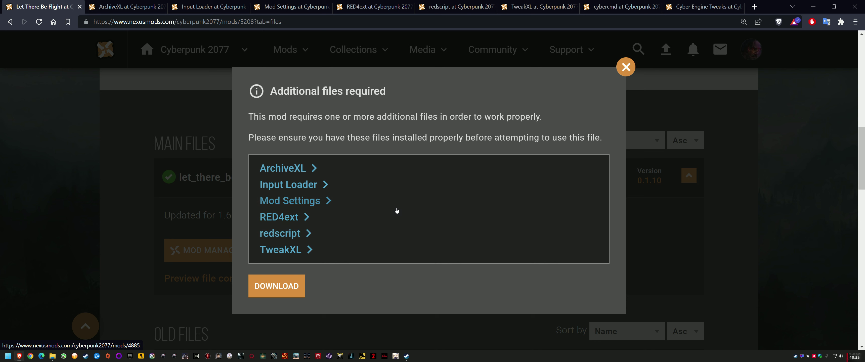
right_click(291, 170)
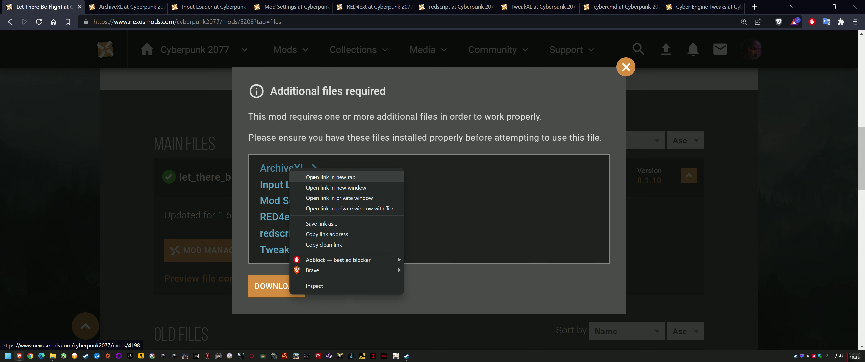
right_click(269, 188)
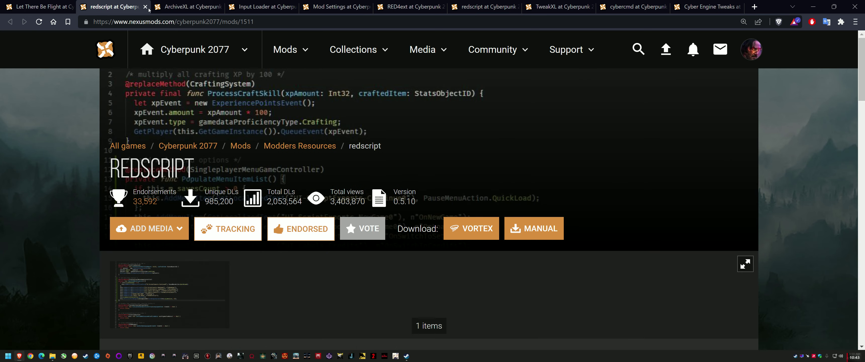
left_click(145, 7)
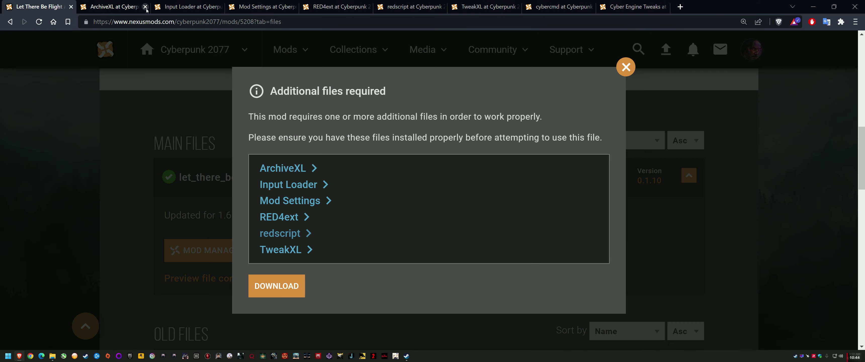
left_click(415, 7)
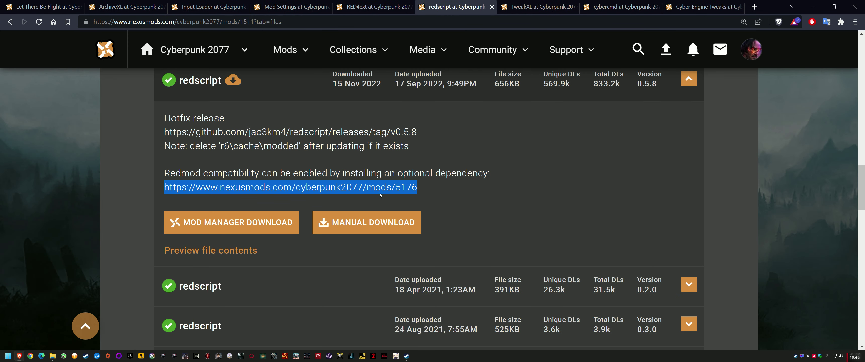
right_click(380, 195)
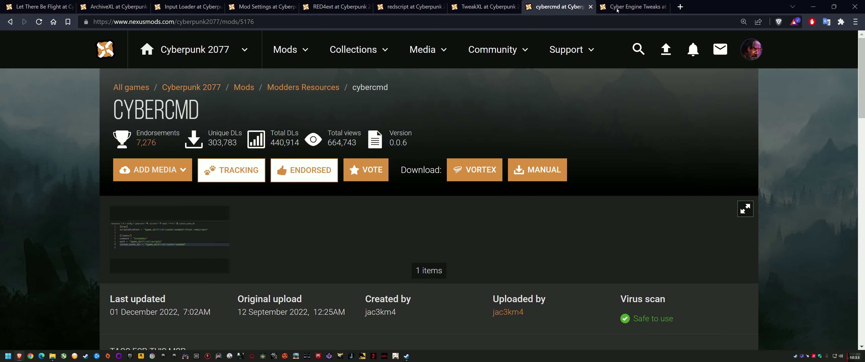
left_click(624, 9)
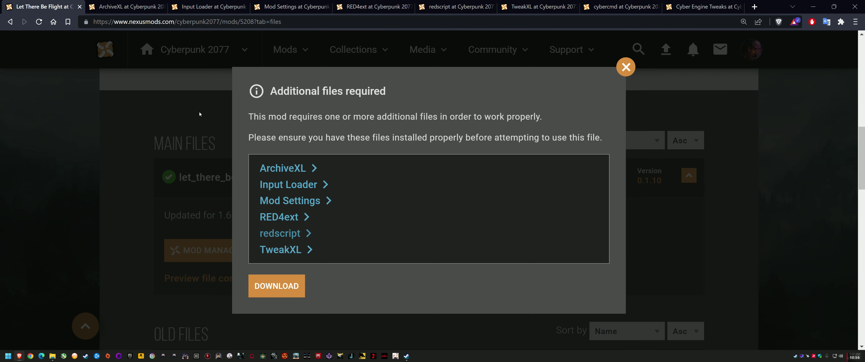
left_click(277, 287)
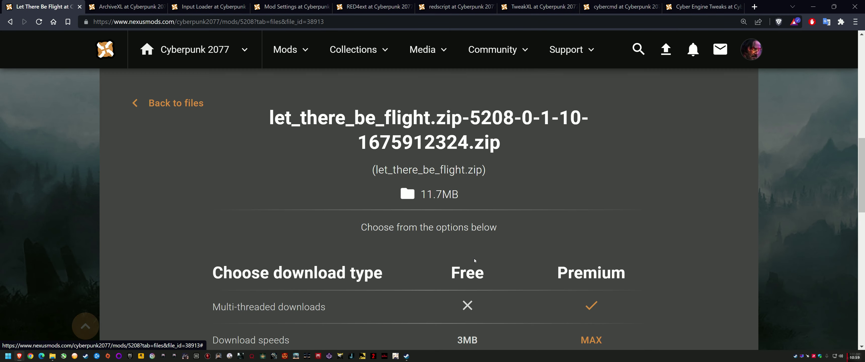
Step: Check the open ArchiveXL, Mod Settings and RED4ext tabs, then return to Let There Be Flight
scroll(473, 259, "down", 5)
scroll(477, 246, "down", 2)
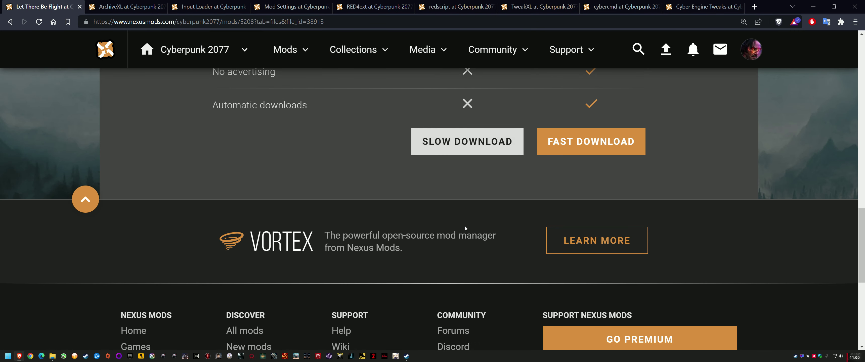
scroll(463, 213, "up", 4)
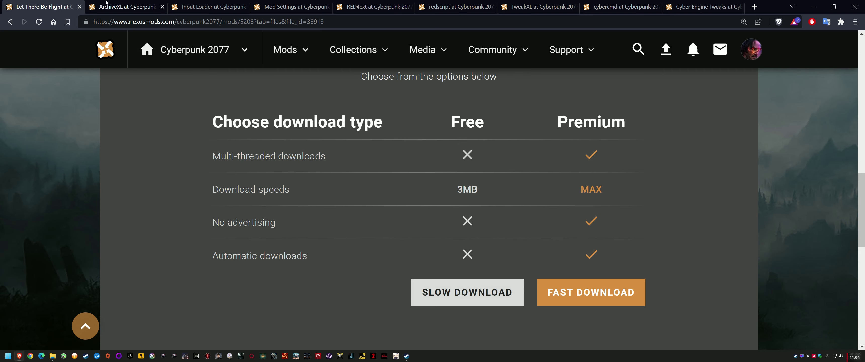
left_click(106, 6)
left_click(292, 6)
left_click(373, 6)
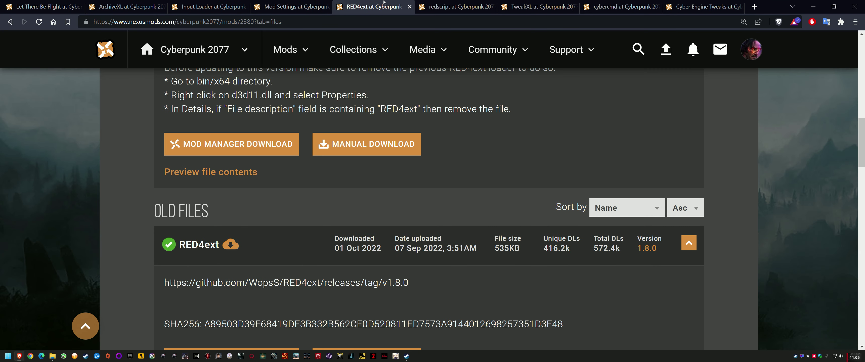
left_click(32, 6)
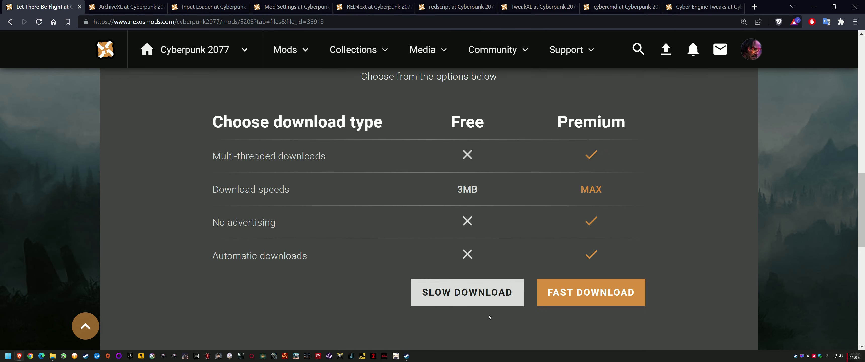
Step: Slow-download let_there_be_flight.zip into the Cyberpunk 2077 game folder and view that folder
left_click(465, 291)
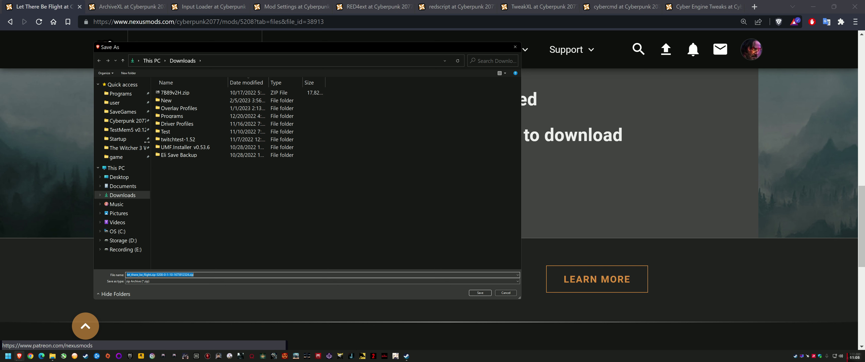
left_click(127, 121)
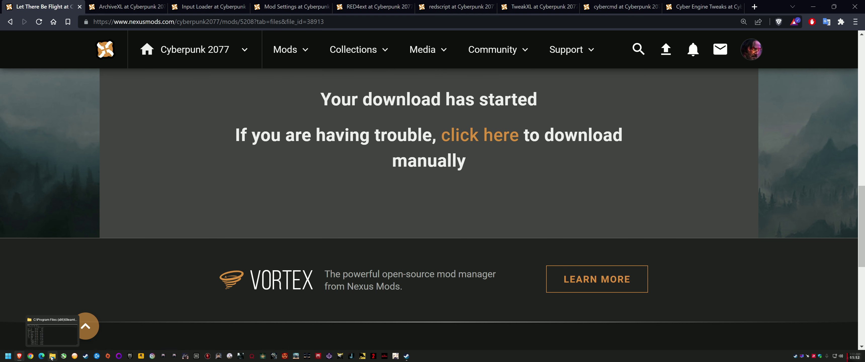
left_click(51, 358)
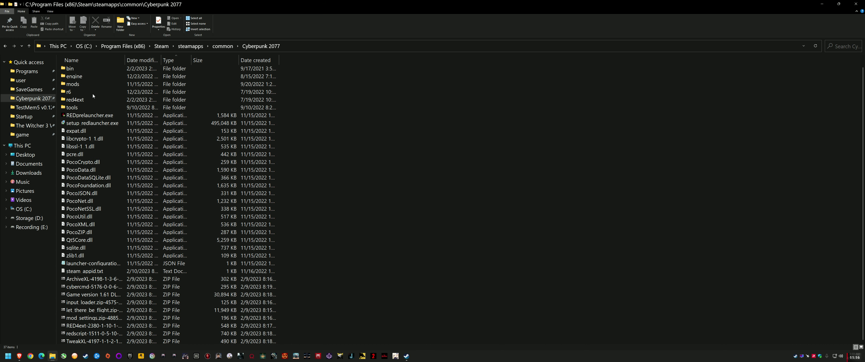
left_click(92, 123)
right_click(211, 280)
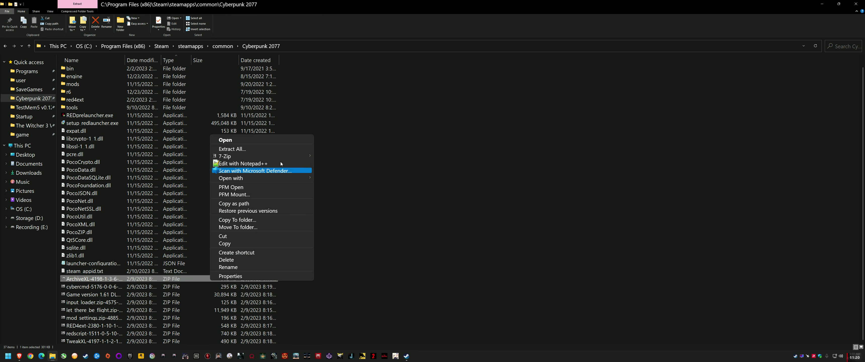
left_click(448, 307)
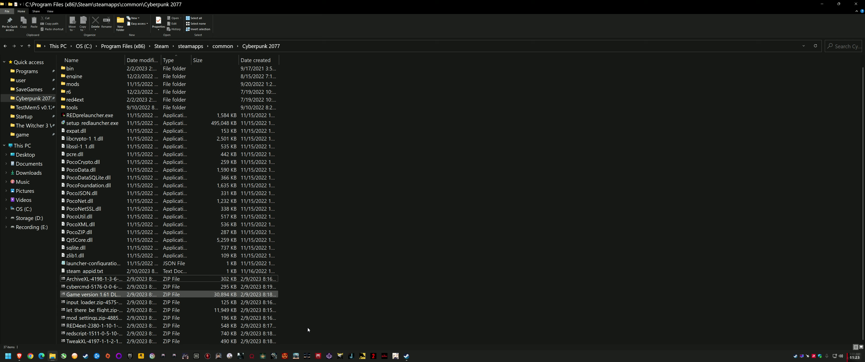
left_click_drag(302, 340, 187, 281)
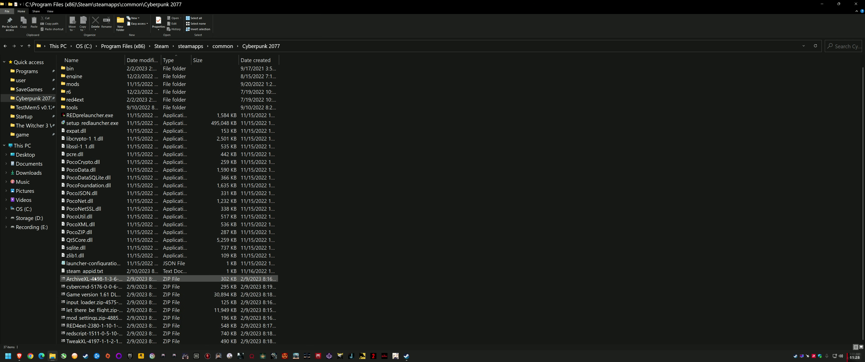
left_click(95, 278)
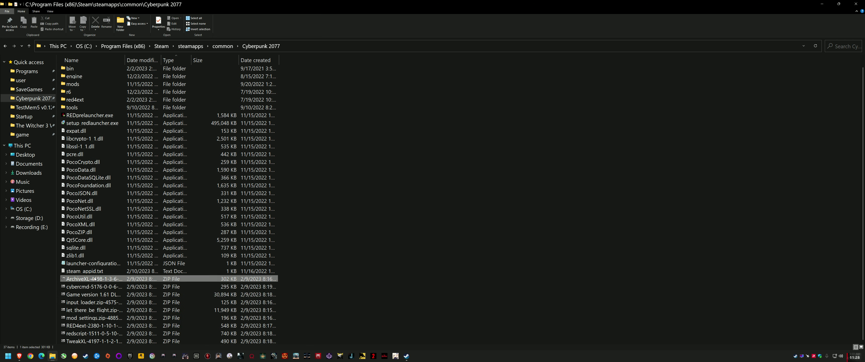
double_click(95, 279)
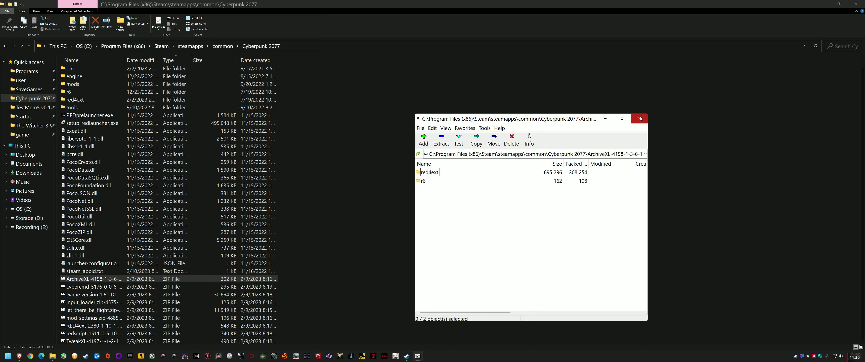
left_click(639, 118)
left_click_drag(313, 341, 124, 279)
right_click(124, 279)
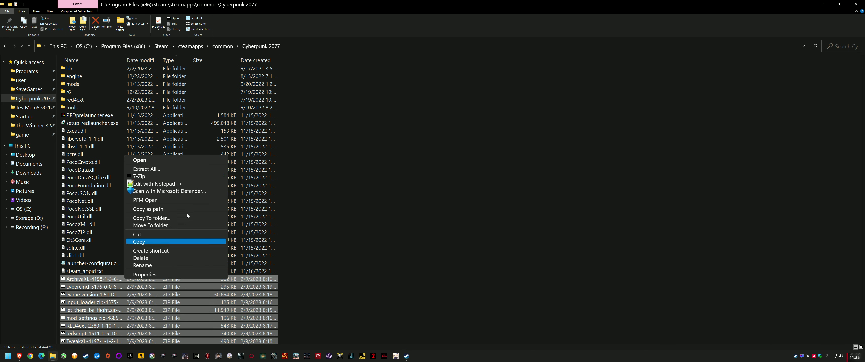
mouse_move(190, 176)
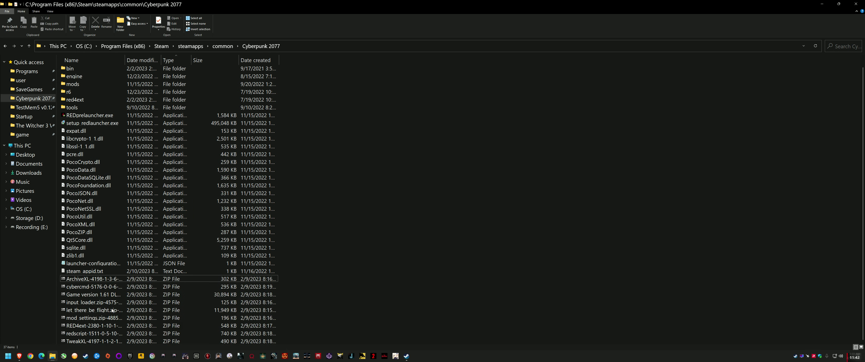
double_click(94, 310)
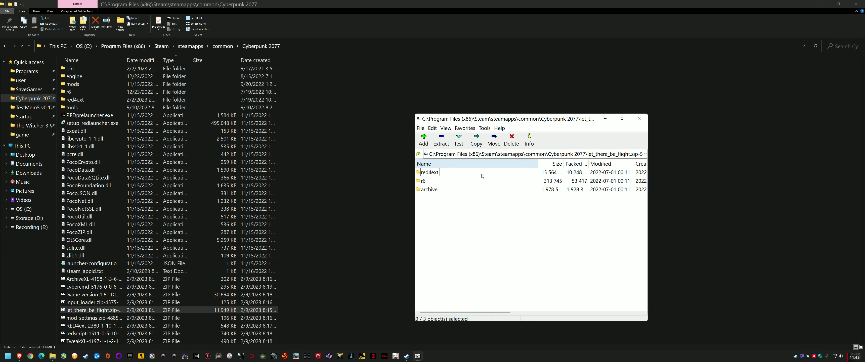
left_click(639, 118)
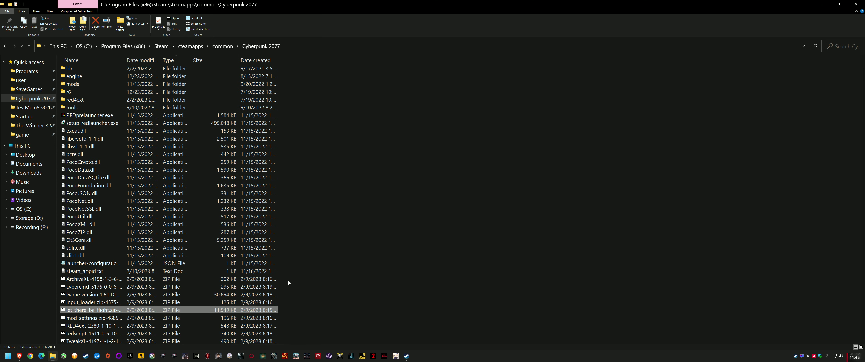
left_click_drag(288, 278, 175, 345)
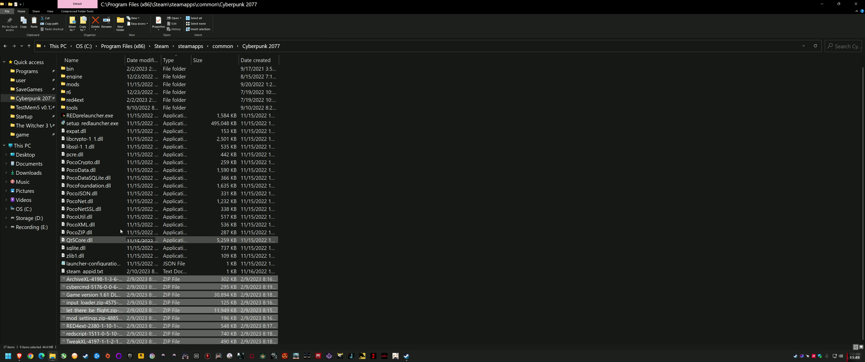
Step: Move the nine mod ZIPs into Downloads and start 7-Zip's Extract files on them
left_click(26, 173)
key("ctrl+v")
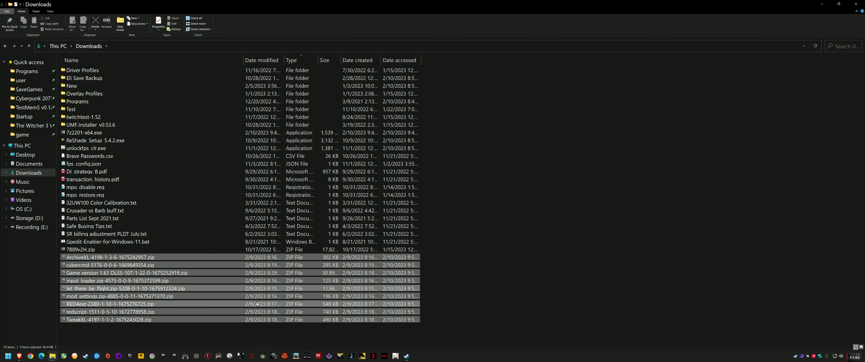
right_click(141, 257)
mouse_move(212, 152)
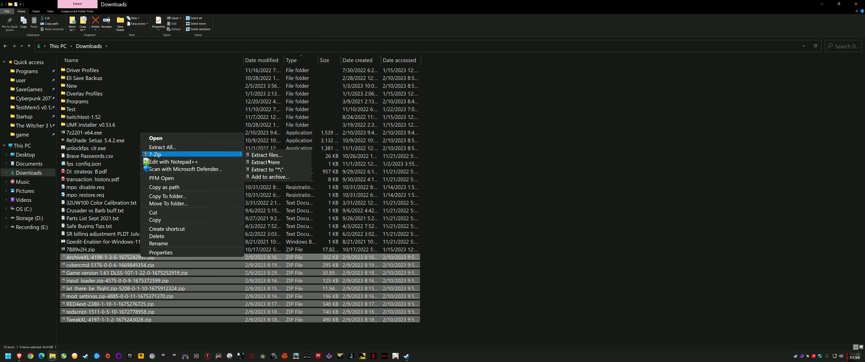
left_click(274, 154)
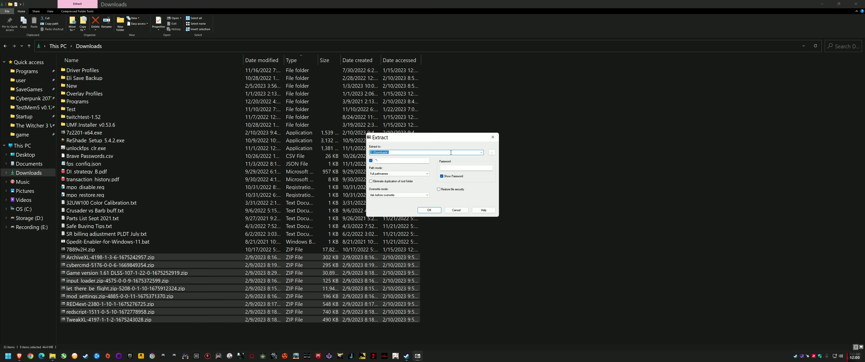
Step: Browse the extraction destination to C:\Program Files (x86)\Steam\steamapps\common\Cyberpunk 2077
left_click(481, 152)
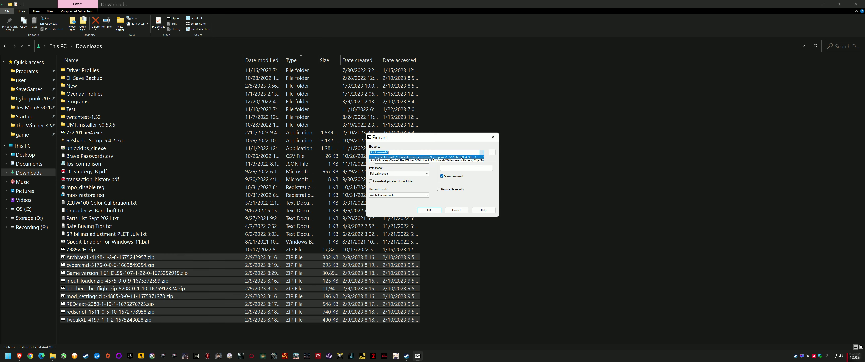
left_click(482, 152)
left_click(491, 152)
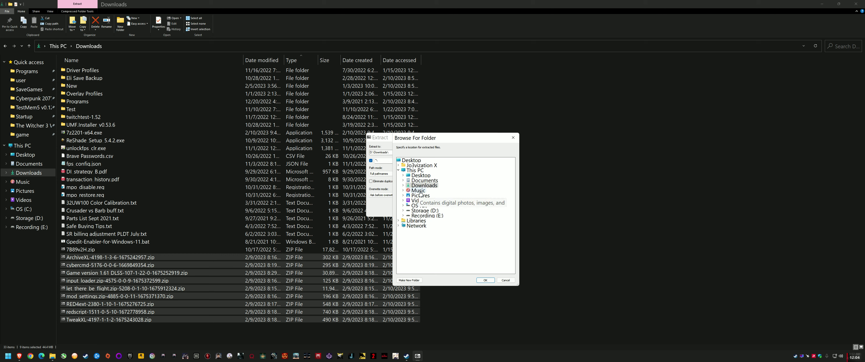
left_click(403, 206)
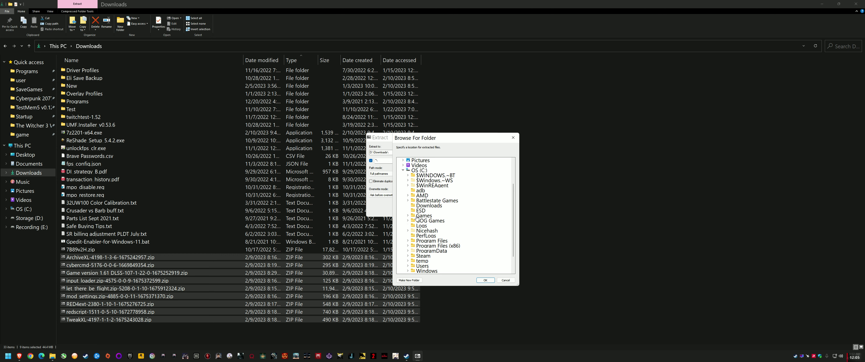
left_click(408, 246)
scroll(409, 245, "down", 5)
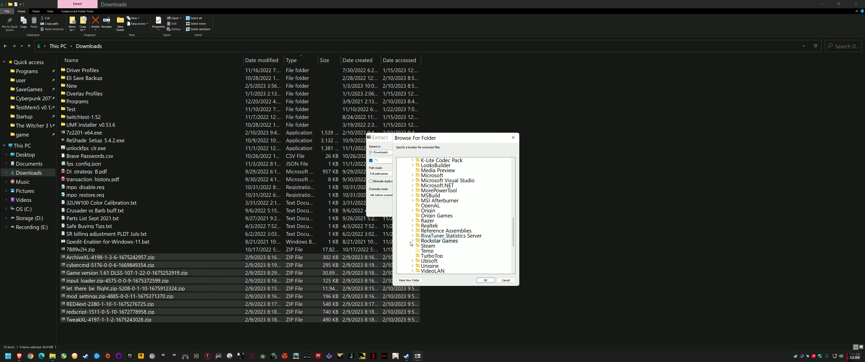
left_click(412, 245)
left_click(417, 251)
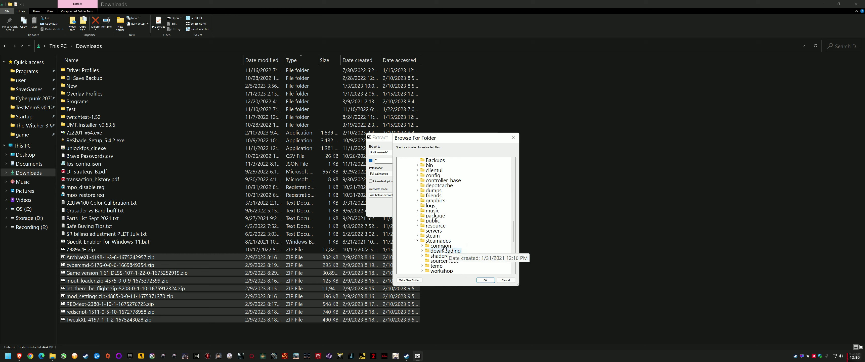
double_click(444, 246)
double_click(453, 231)
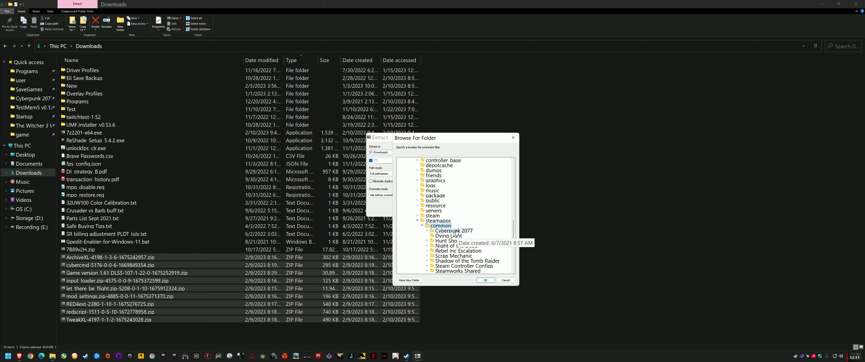
Step: Confirm Cyberpunk 2077 as the folder, keep Full pathnames, and extract the nine archives
left_click(485, 280)
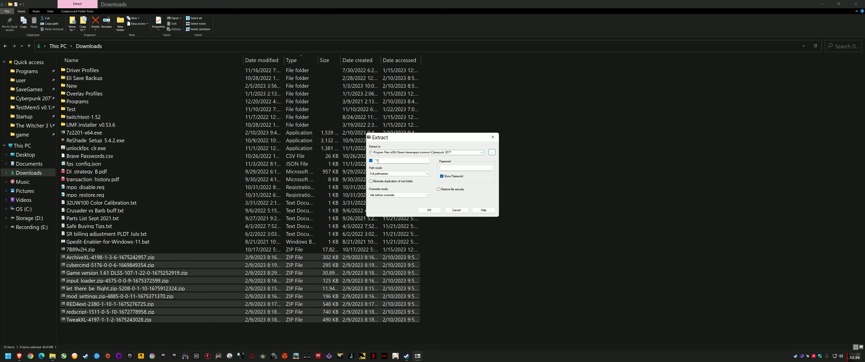
left_click(386, 174)
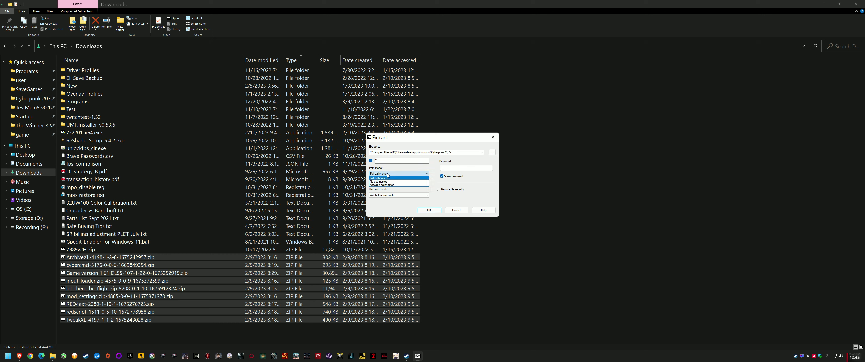
left_click(387, 175)
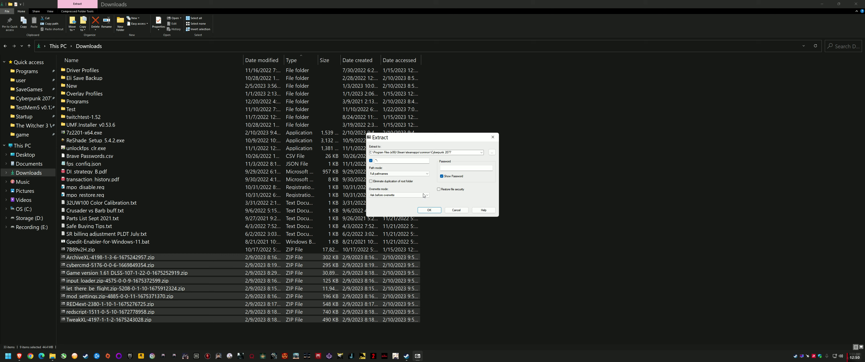
left_click(428, 211)
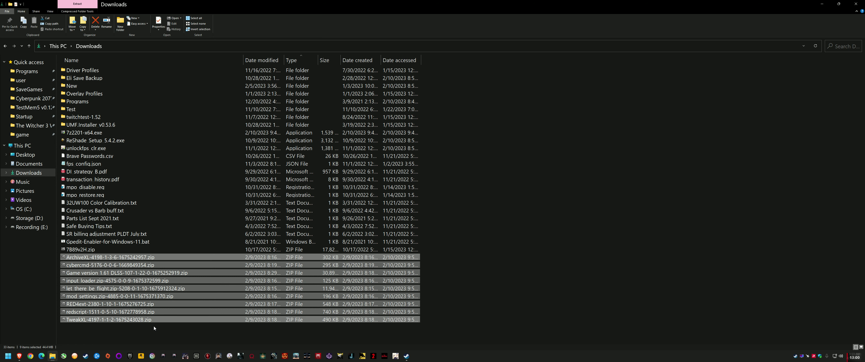
Step: Open the Cyberpunk 2077 game folder and peek inside the extracted ArchiveXL folder
left_click(30, 98)
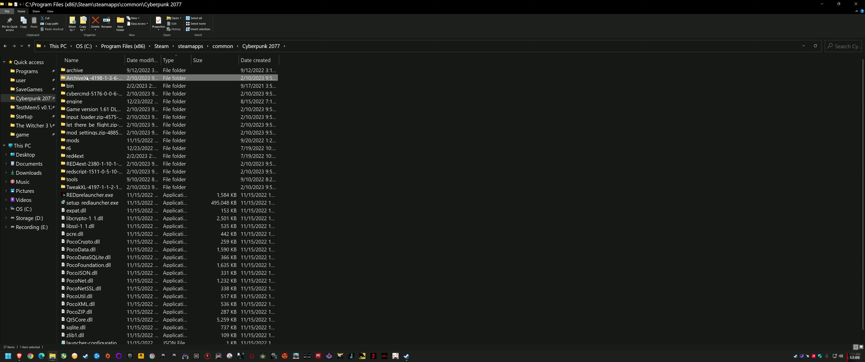
left_click(84, 94)
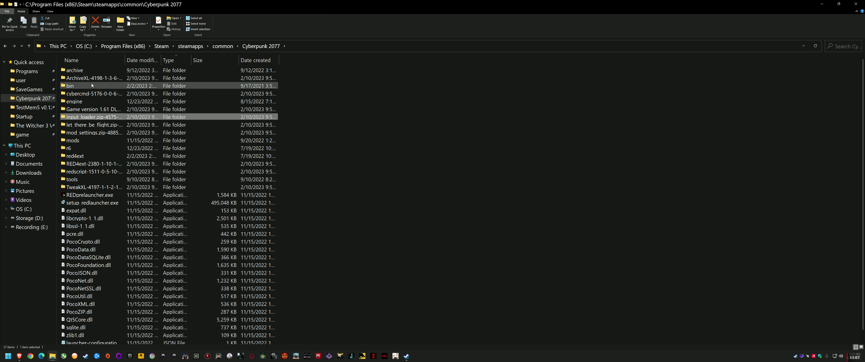
left_click(94, 78)
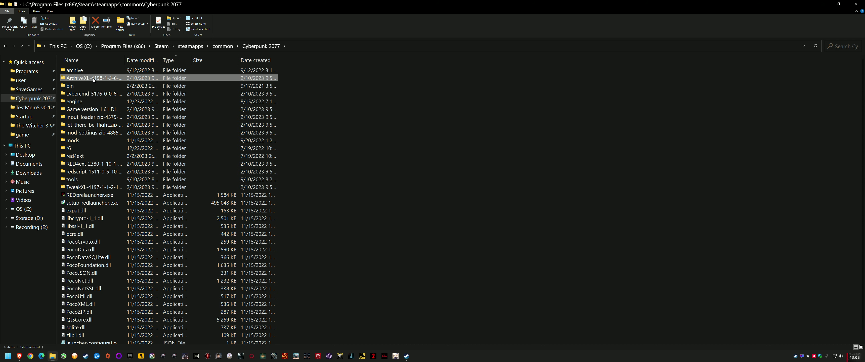
double_click(93, 78)
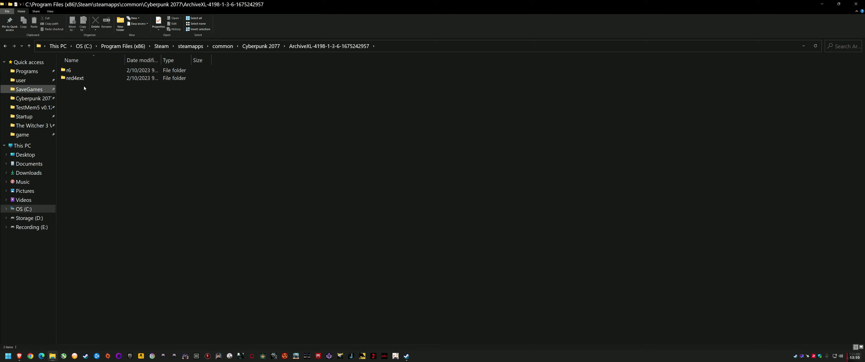
left_click_drag(72, 91, 94, 64)
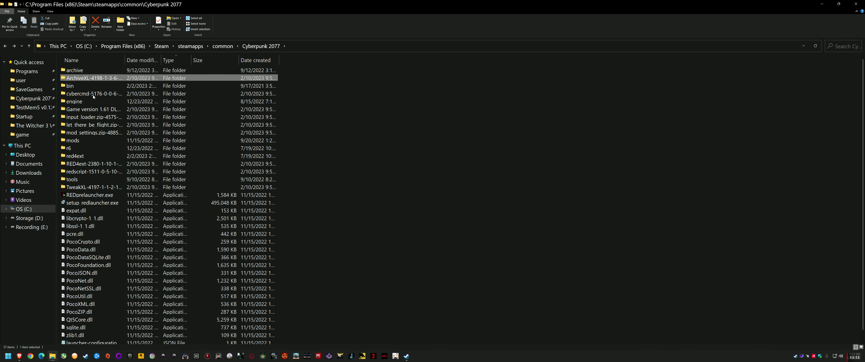
Step: Select ArchiveXL, cybercmd, Game version, input_loader, let_there_be_flight, mod_settings, RED4ext-2380, redscript, TweakXL folders and delete them
left_click(93, 95, "ctrl")
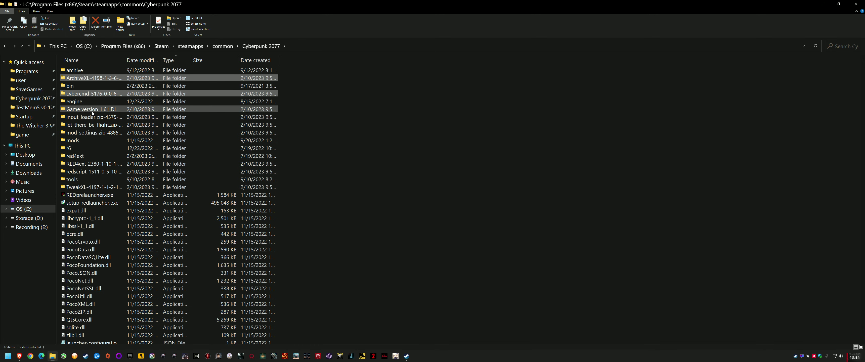
left_click(92, 109, "ctrl")
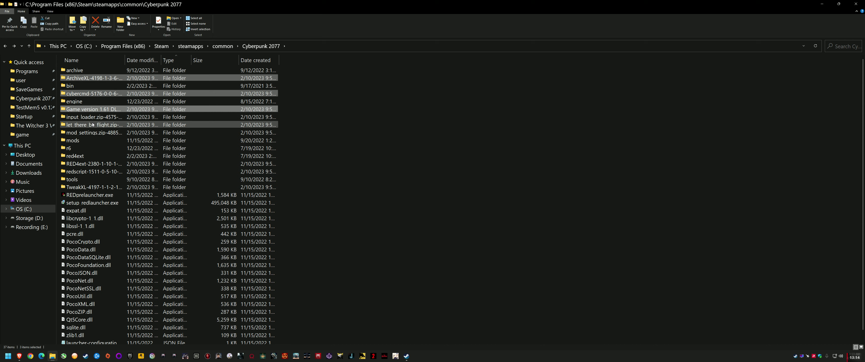
left_click(93, 117, "ctrl")
left_click(93, 125, "ctrl")
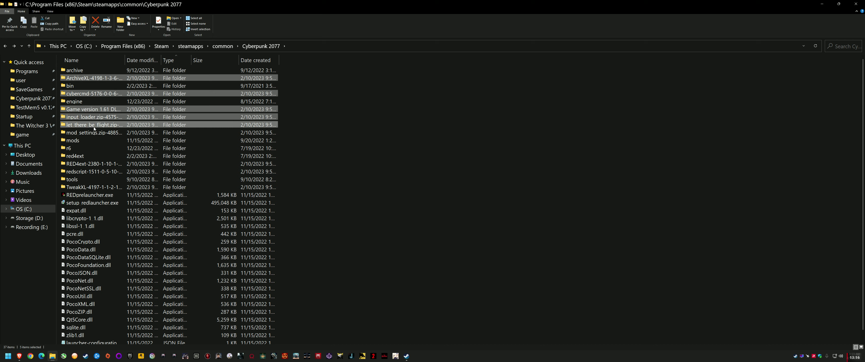
left_click(99, 133, "ctrl")
left_click(94, 163, "ctrl")
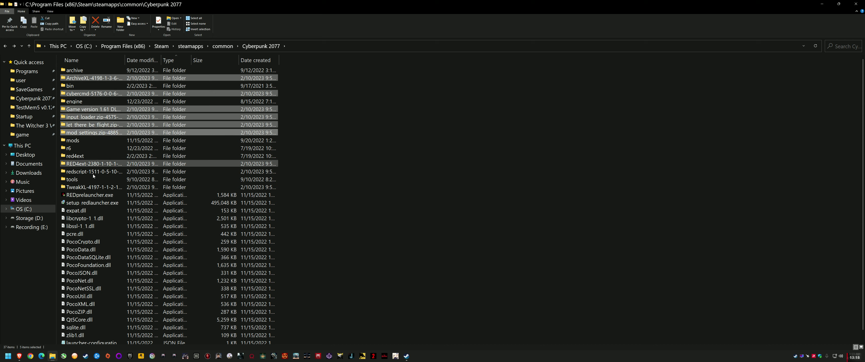
left_click(93, 172, "ctrl")
left_click(93, 172, "ctrl")
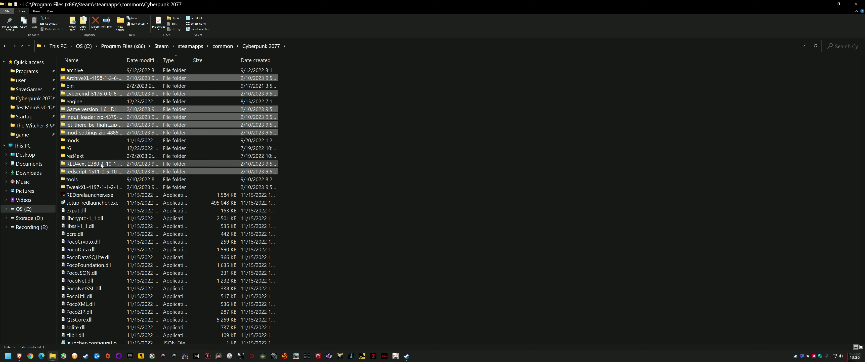
left_click(94, 163, "ctrl")
left_click(96, 188, "ctrl")
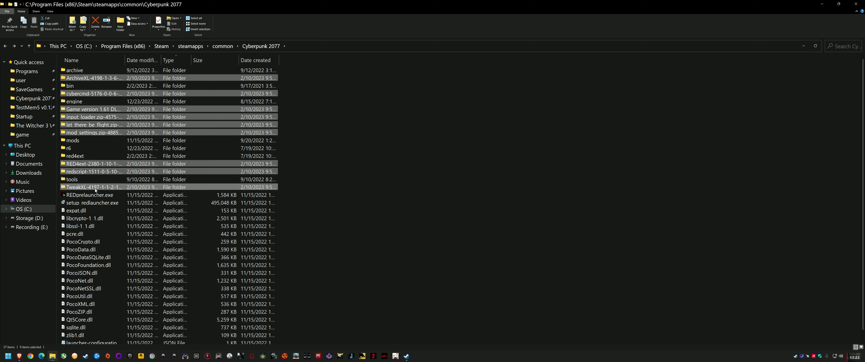
left_click(128, 156, "ctrl")
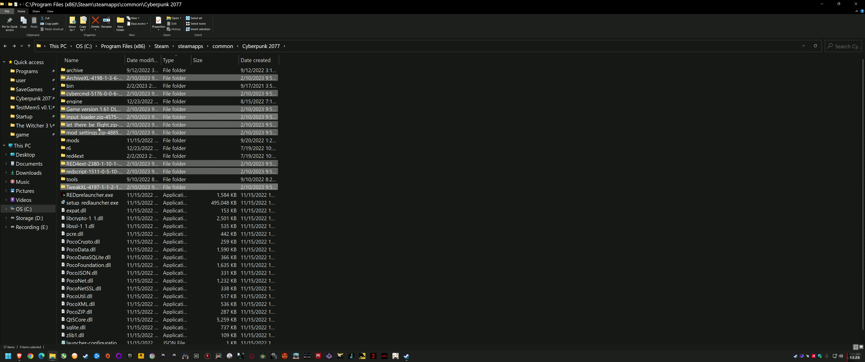
scroll(252, 278, "down", 1)
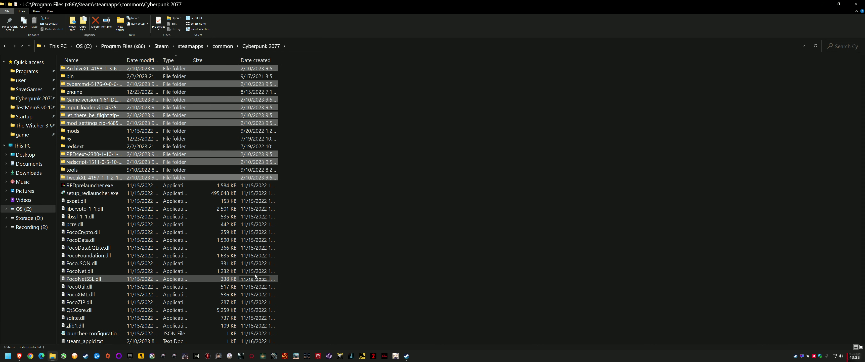
scroll(102, 212, "up", 1)
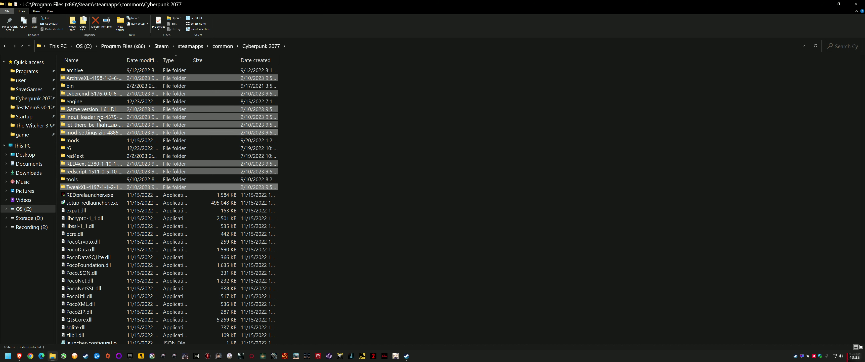
key("Delete")
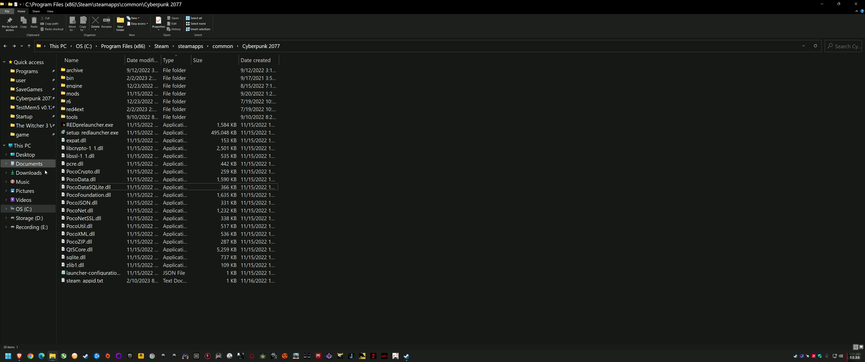
Step: Select the nine mod zips in Downloads and try 7-Zip's Extract files dialog twice, cancelling both
left_click(29, 172)
left_click_drag(96, 342, 99, 259)
right_click(99, 258)
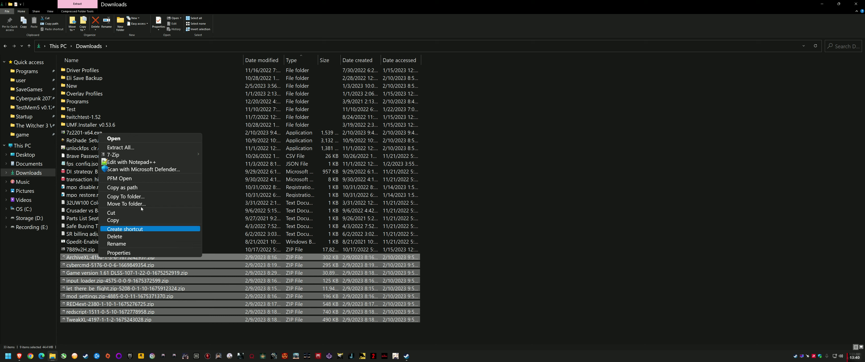
mouse_move(164, 155)
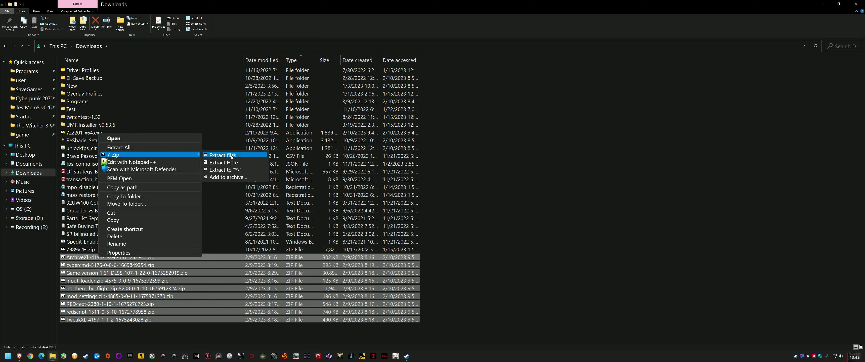
left_click(224, 155)
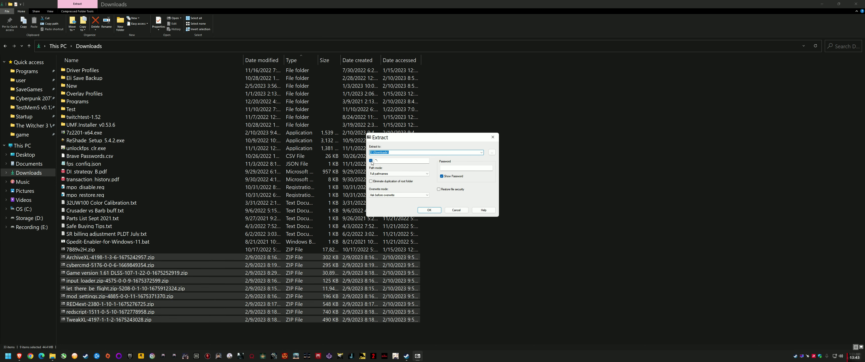
left_click(371, 161)
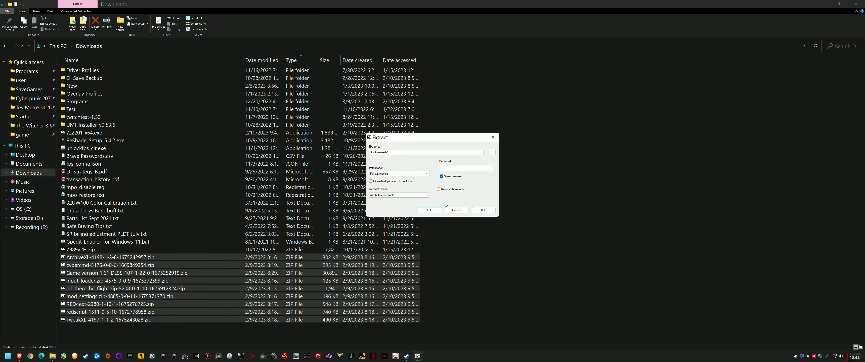
left_click(429, 210)
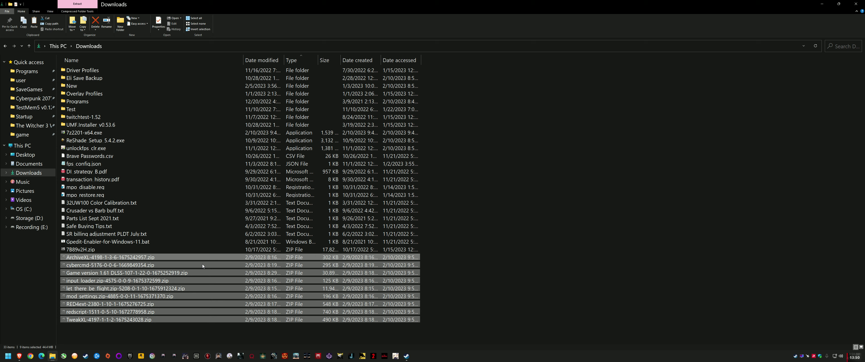
right_click(208, 258)
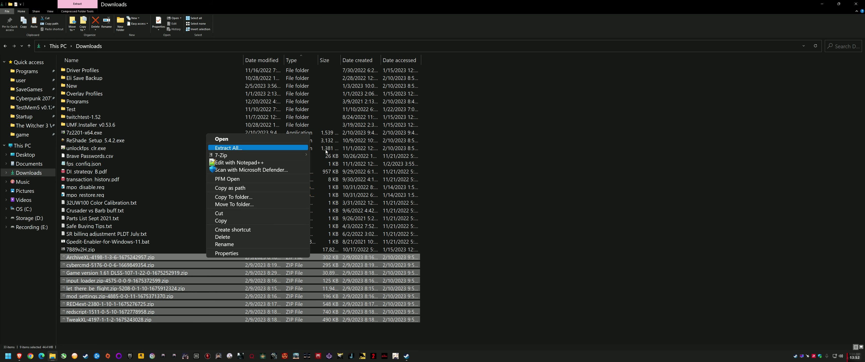
mouse_move(248, 155)
left_click(333, 158)
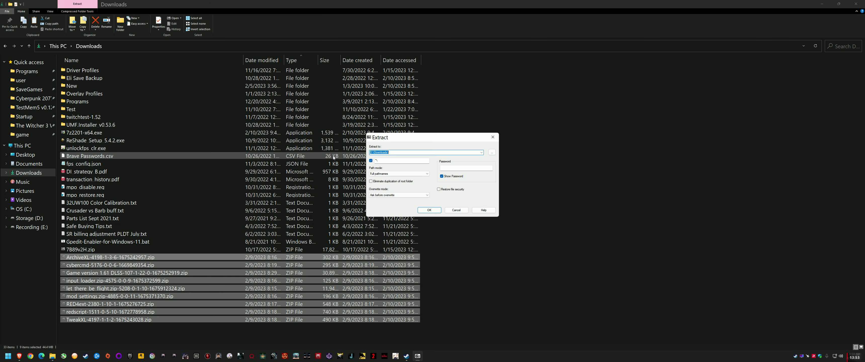
left_click(371, 161)
left_click(452, 210)
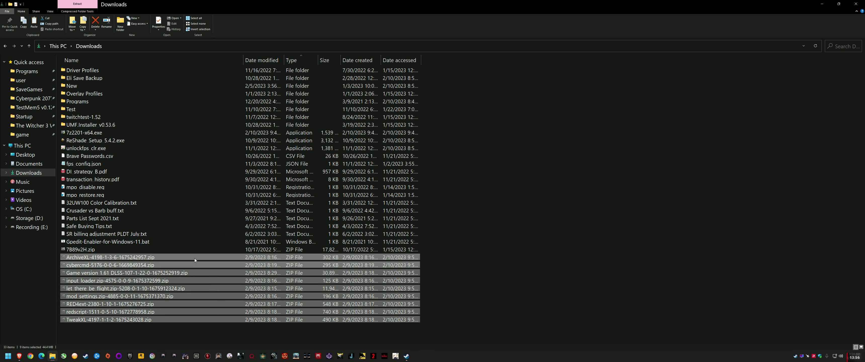
Step: Reopen Extract files, choose the Cyberpunk 2077 folder from the destination history, and run it
right_click(195, 257)
mouse_move(255, 154)
left_click(332, 157)
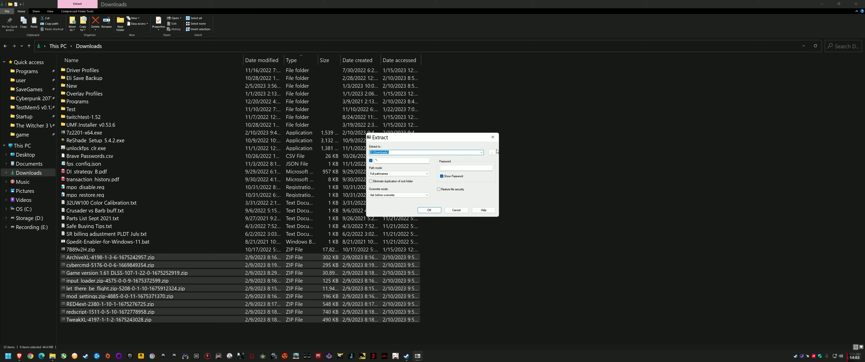
left_click(461, 210)
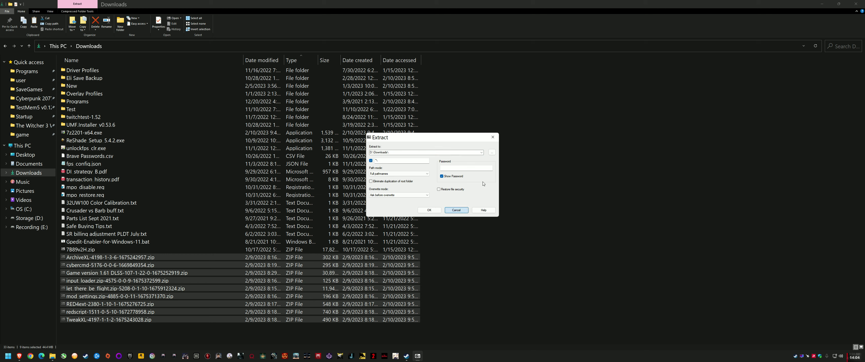
left_click(481, 152)
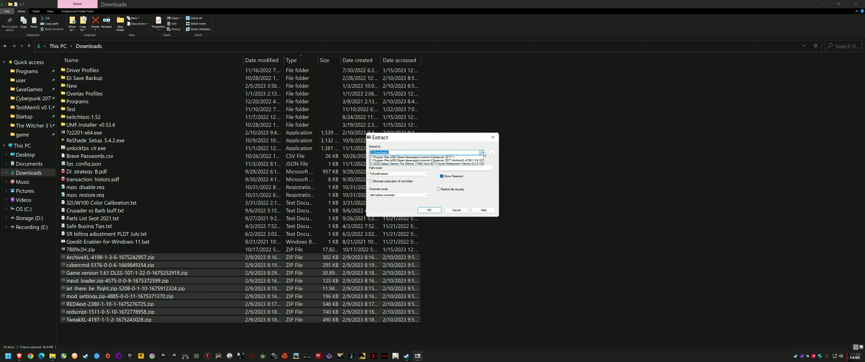
left_click(481, 153)
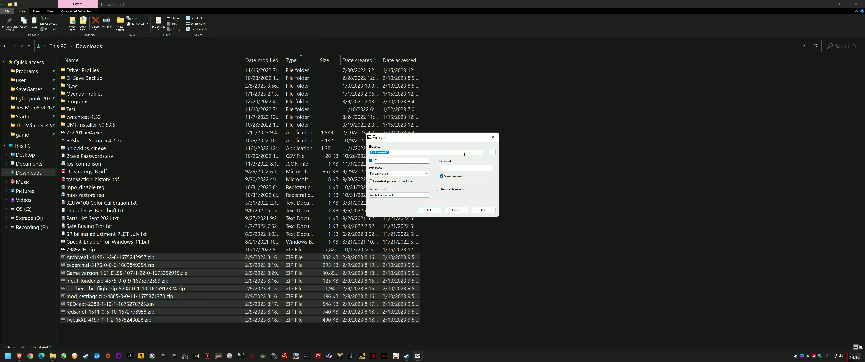
left_click(481, 153)
left_click(481, 152)
left_click(466, 211)
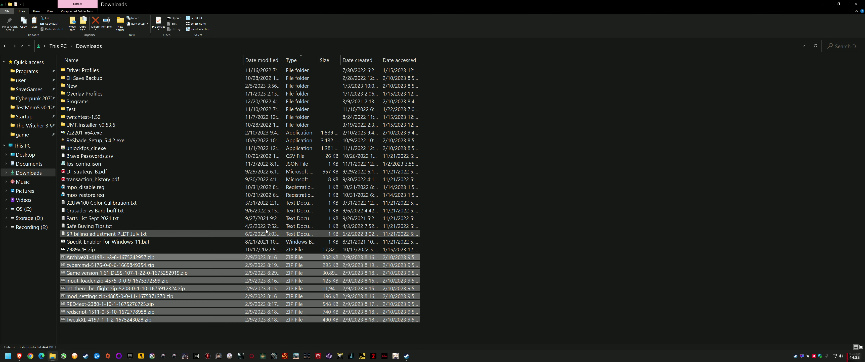
Step: Paste the nine mod zips into the Cyberpunk 2077 folder and Extract Here, choosing Yes to All
left_click(26, 98)
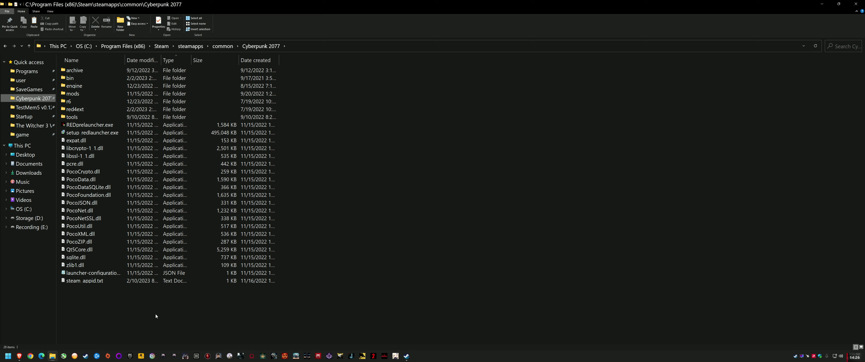
key("ctrl+v")
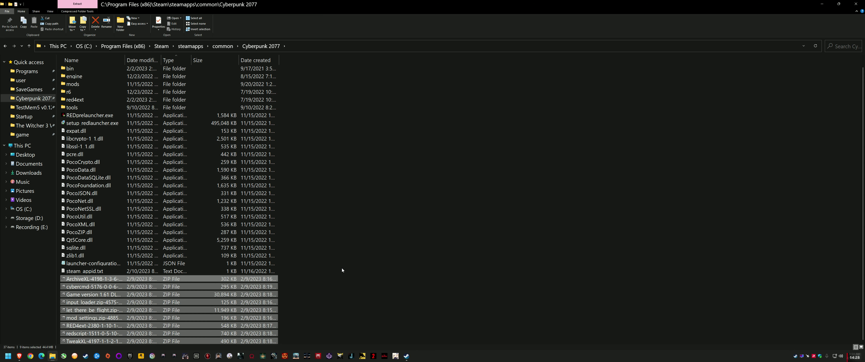
left_click_drag(306, 342, 131, 280)
right_click(131, 280)
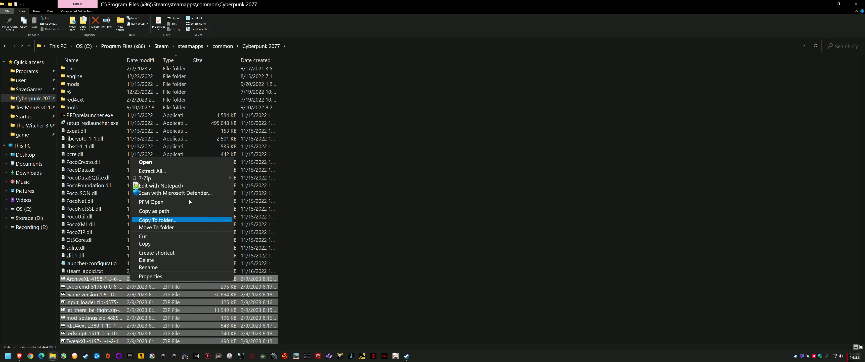
mouse_move(191, 177)
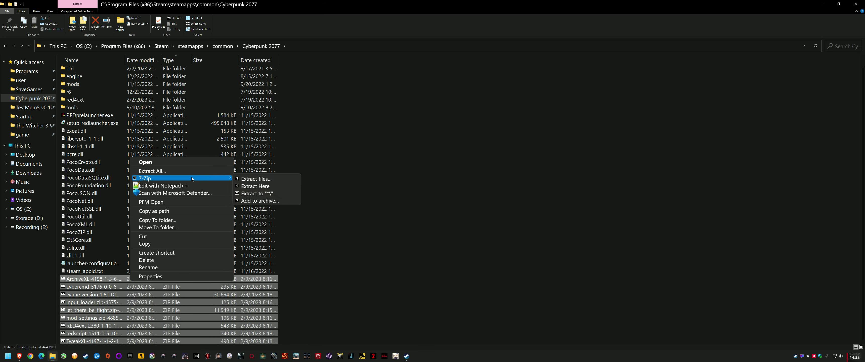
left_click(257, 187)
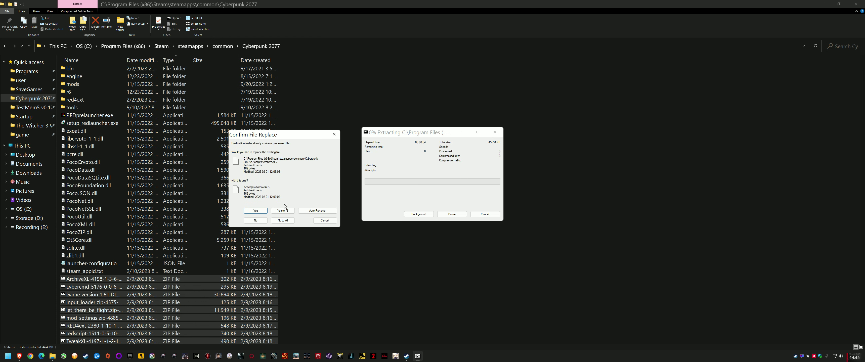
left_click(281, 211)
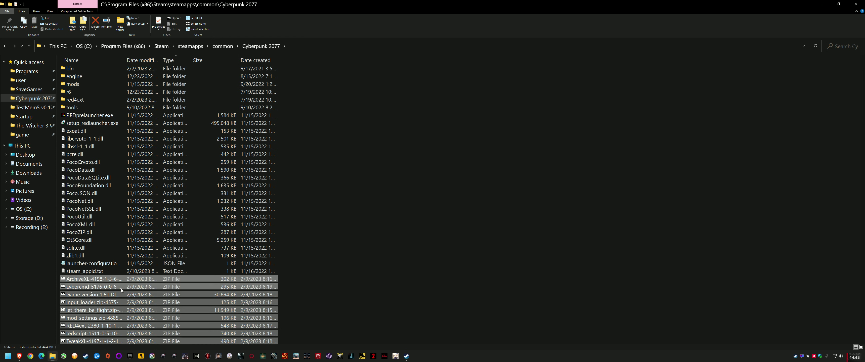
Step: Delete the nine selected mod ZIP archives from the Cyberpunk 2077 folder
right_click(120, 303)
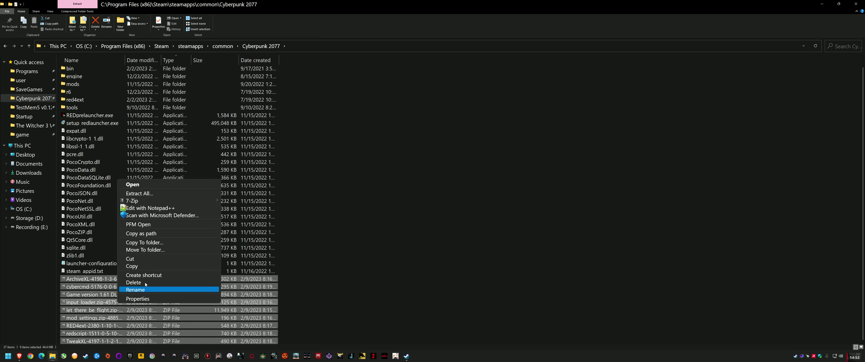
left_click(141, 287)
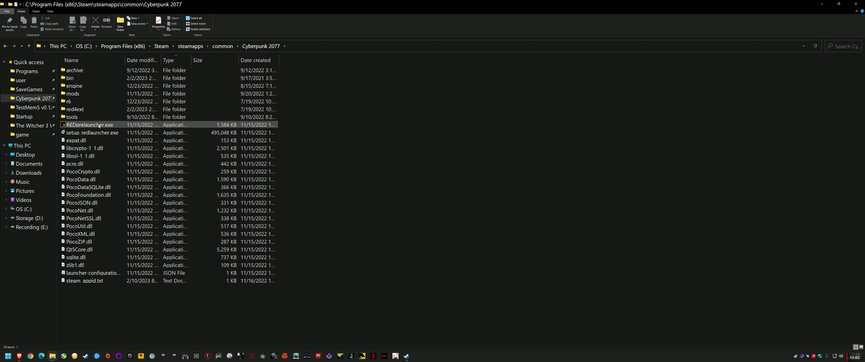
mouse_move(99, 126)
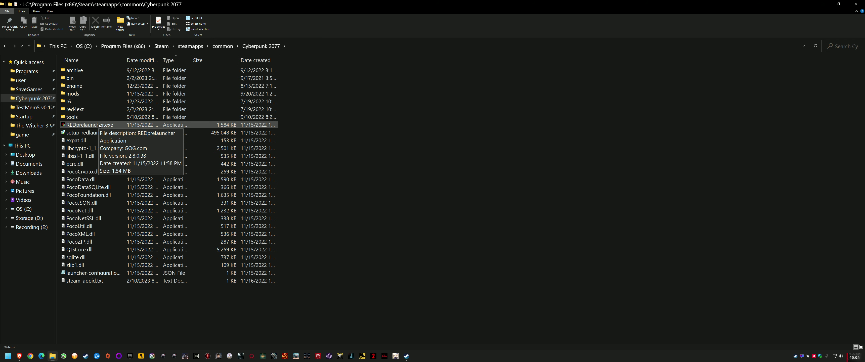
Step: Tick 'Run this program as an administrator' in REDprelauncher.exe's Compatibility properties and apply
right_click(99, 126)
left_click(123, 169)
left_click(134, 145)
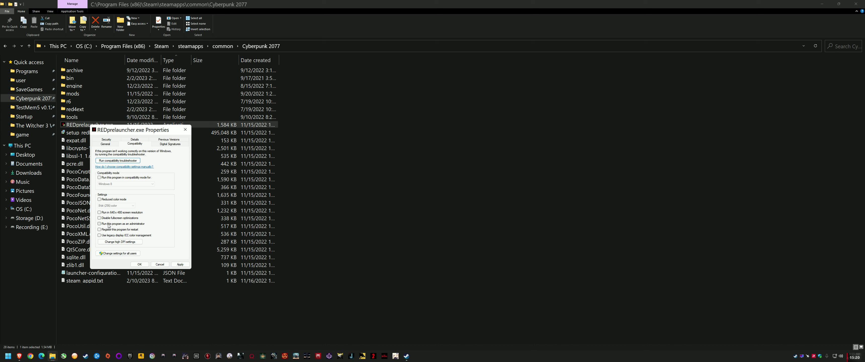
left_click(99, 224)
left_click(179, 265)
left_click(139, 264)
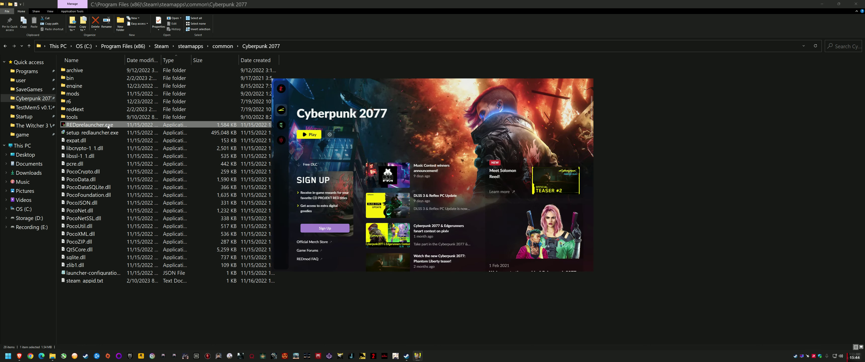
Step: Verify the Enable mods setting is on in REDprelauncher's gear menu, then click Play
left_click(330, 134)
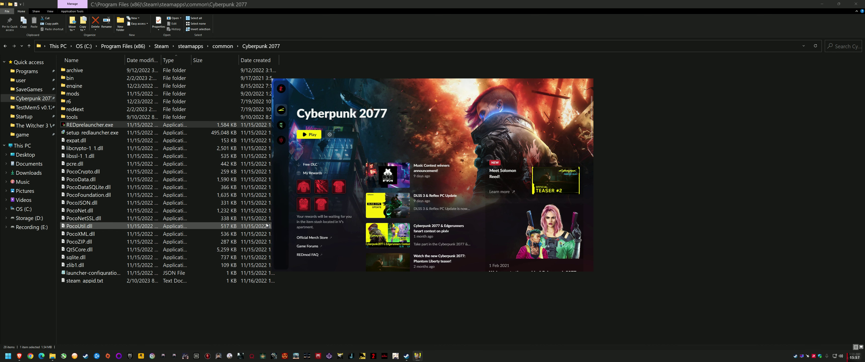
left_click_drag(347, 102, 447, 126)
left_click(108, 126)
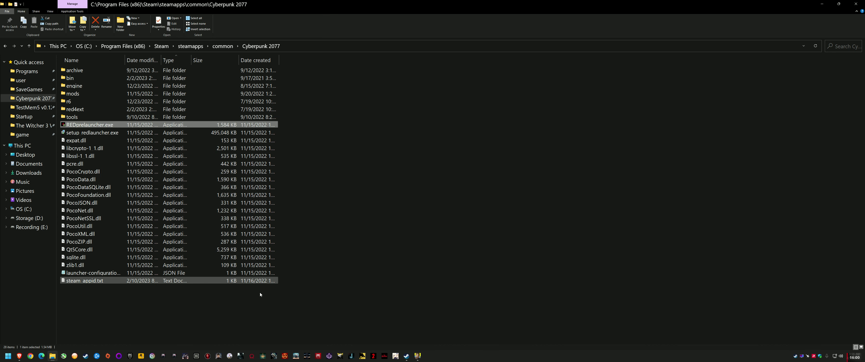
left_click(417, 356)
left_click(430, 159)
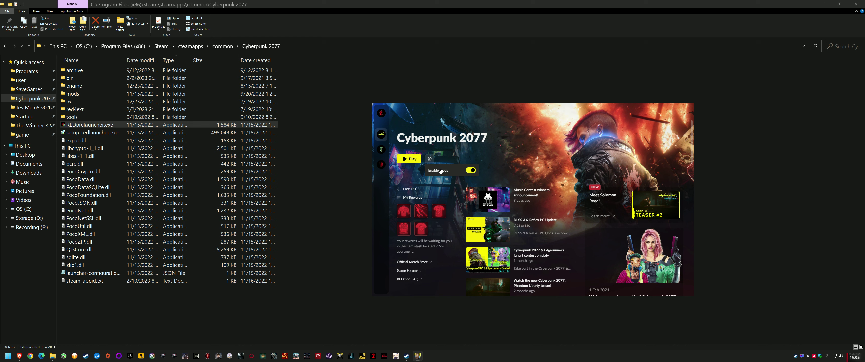
left_click(430, 159)
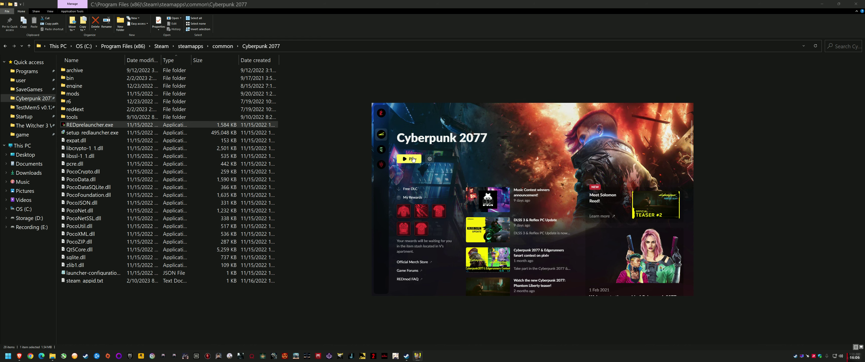
left_click(413, 159)
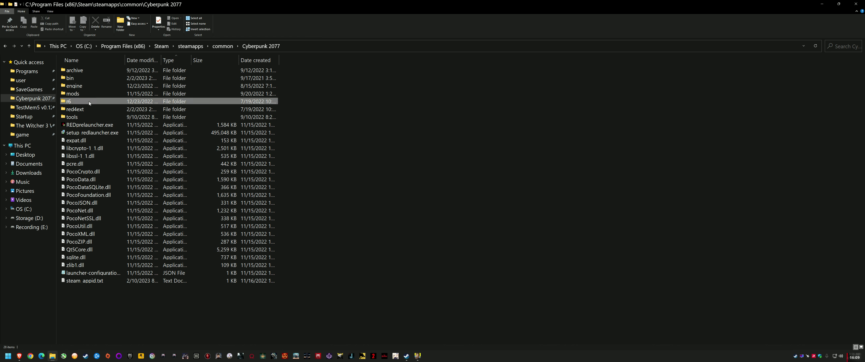
Step: Delete the modded folder inside the game's r6\cache folder
double_click(89, 101)
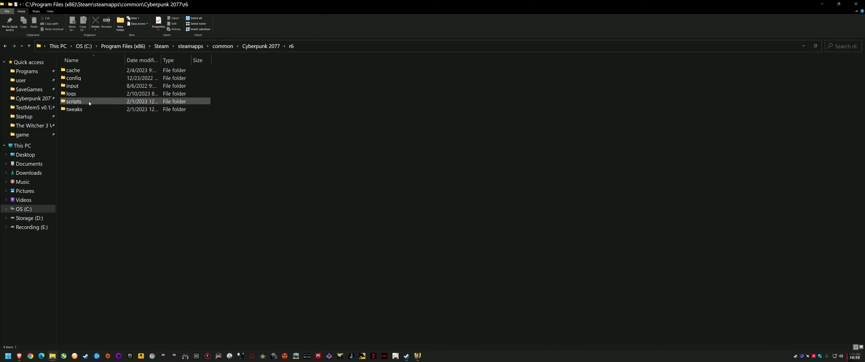
double_click(89, 71)
left_click(90, 73)
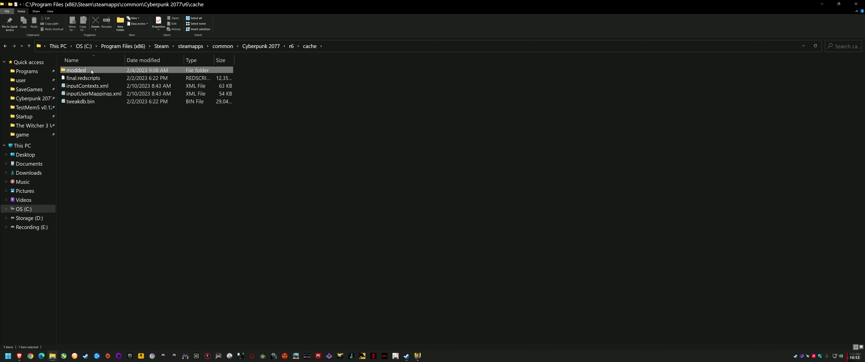
key("Delete")
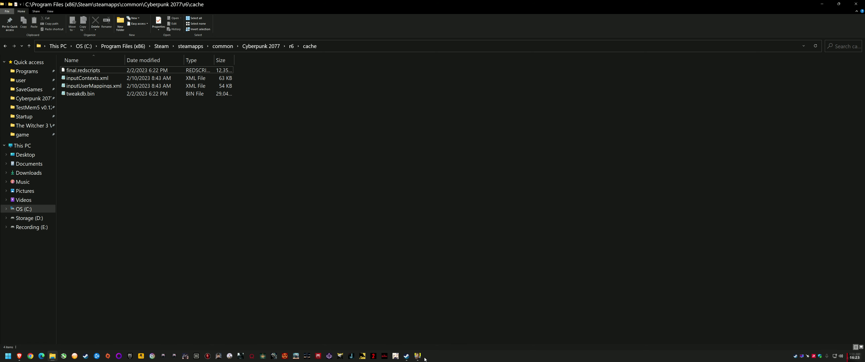
Step: Permanently empty the Recycle Bin
mouse_move(423, 361)
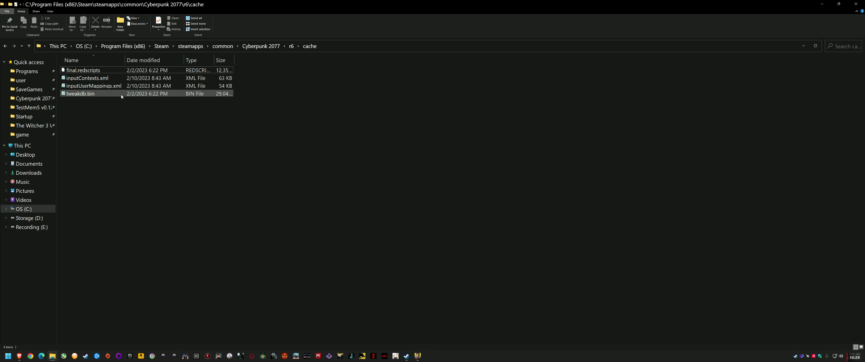
left_click(417, 356)
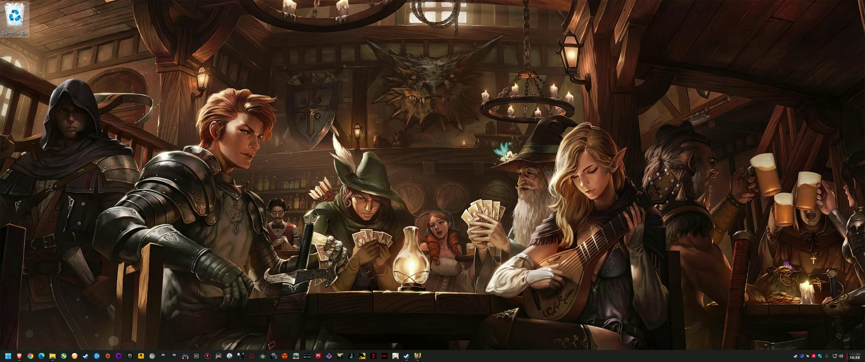
right_click(21, 18)
left_click(457, 184)
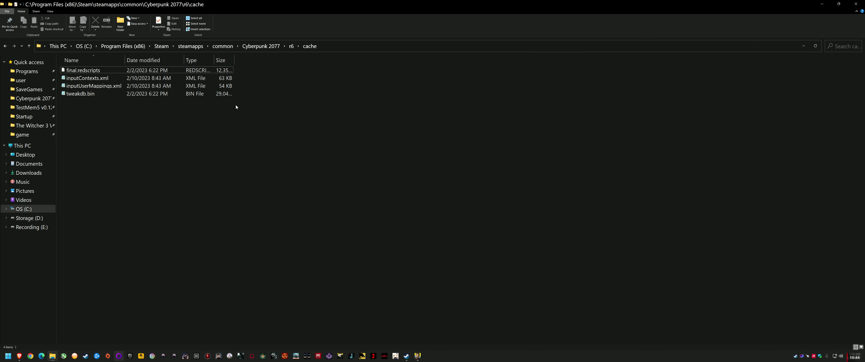
left_click(417, 356)
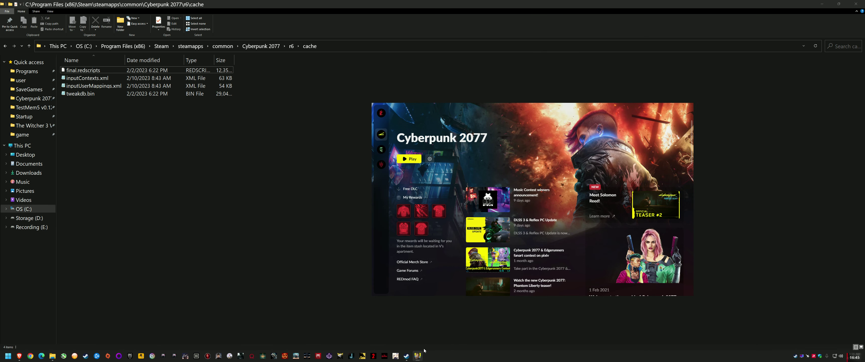
Step: Click Play in REDprelauncher and let Initiating Mods finish loading to the 1.61 main menu
left_click(409, 159)
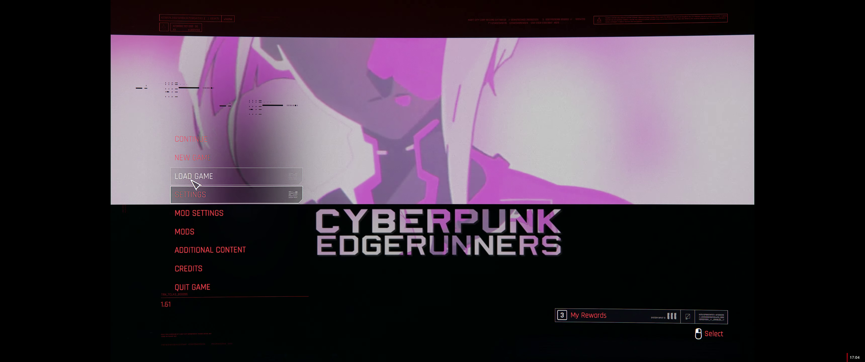
Step: Continue the latest save, skip the loading screen with Space, and drive forward with W
mouse_move(203, 138)
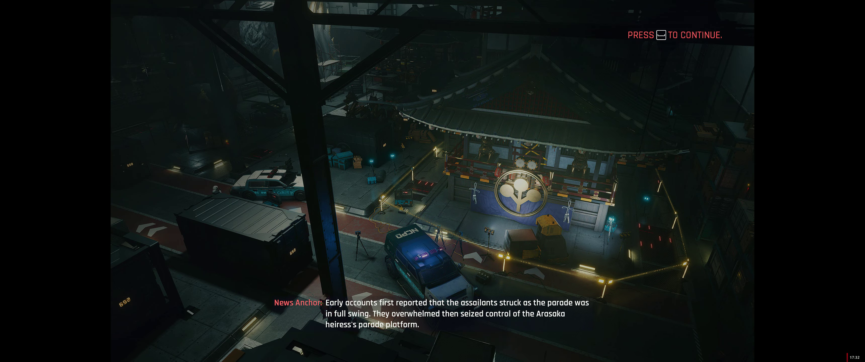
key("space")
key("w")
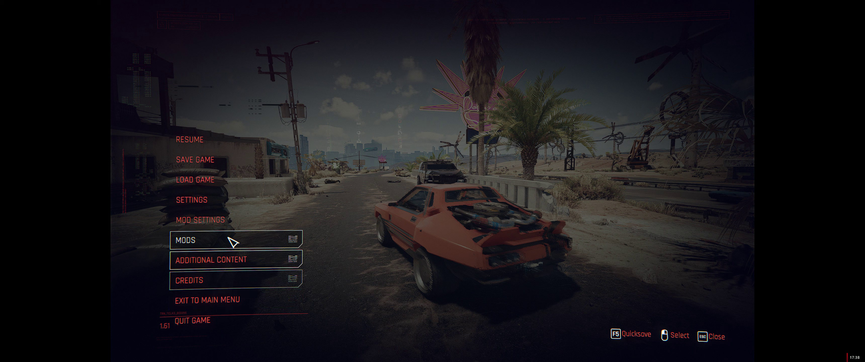
Step: Scroll through the GRAPHICS tab in the game Settings, then resume gameplay with Esc
left_click(229, 201)
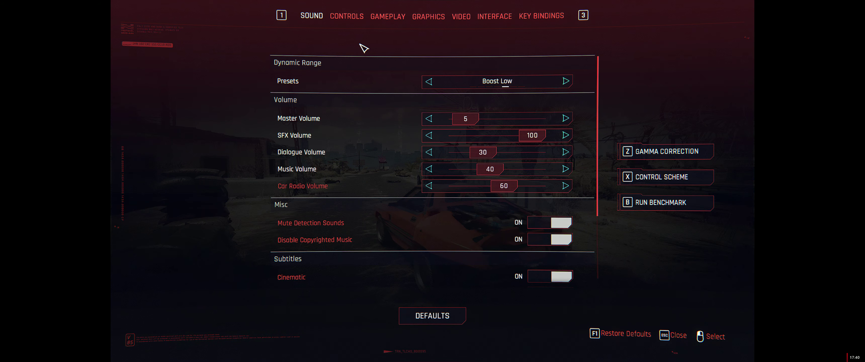
left_click(435, 16)
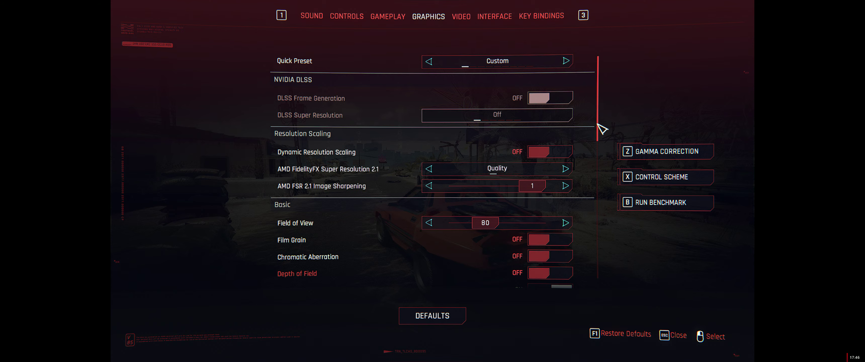
mouse_move(599, 111)
left_mouse_down()
mouse_move(608, 240)
mouse_move(608, 219)
left_mouse_up()
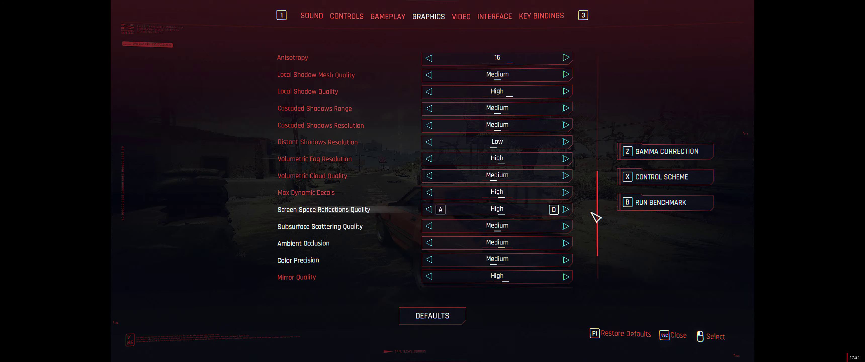
key("Escape")
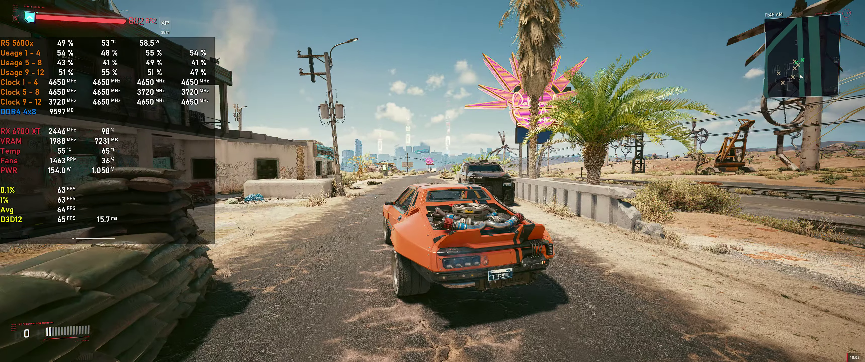
Step: Accelerate the orange car down the road, engage flight with F, and start turning over the desert
key("w")
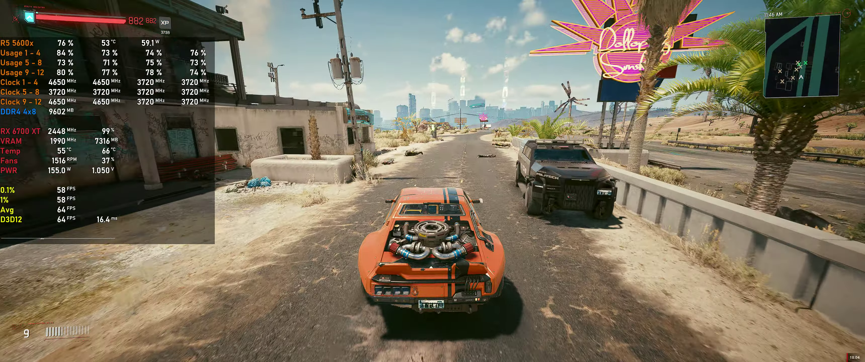
key("w")
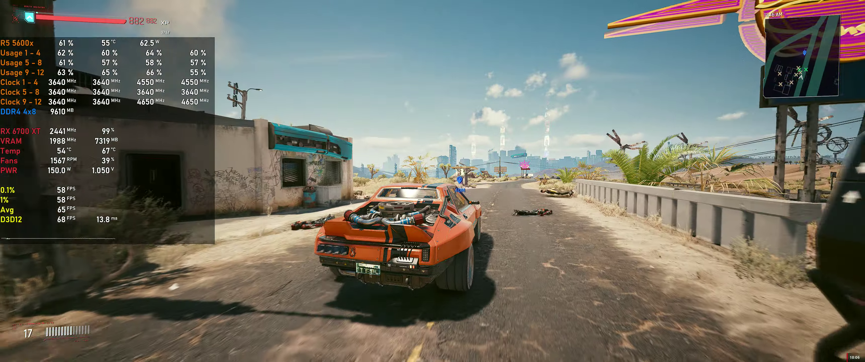
key("w")
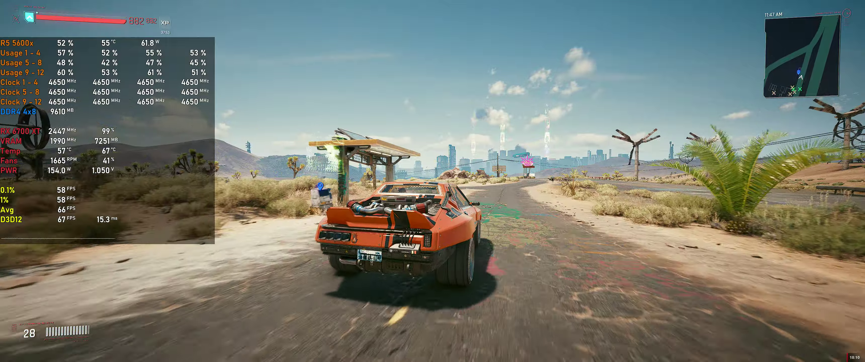
key("w")
key("f")
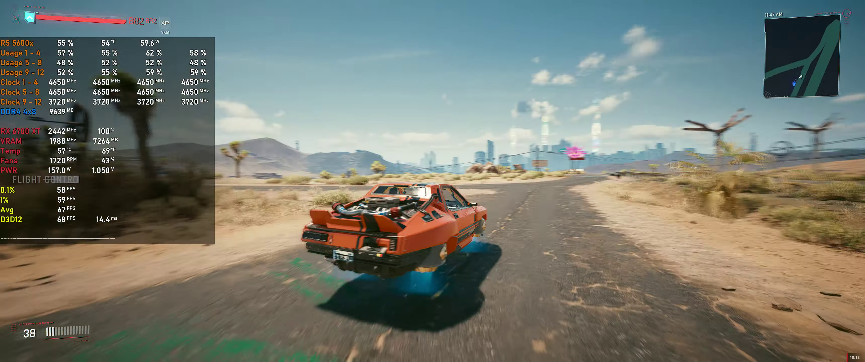
key("w")
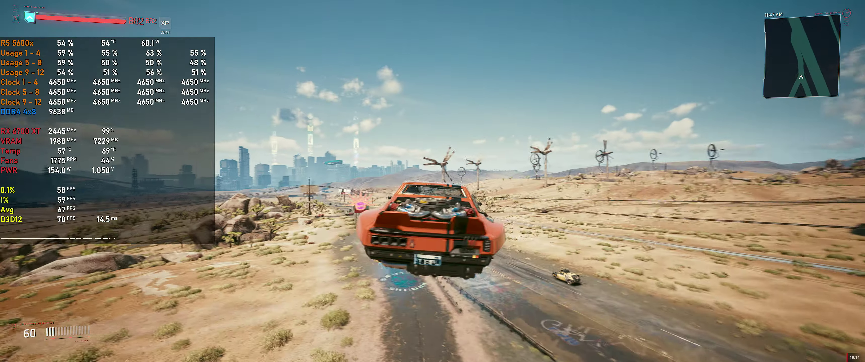
key("w")
key("w")
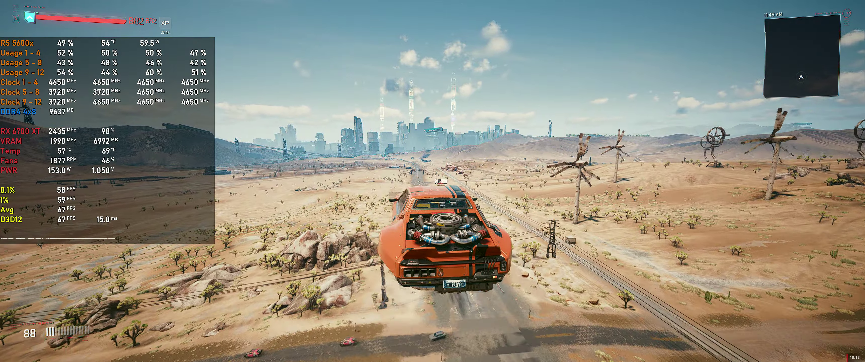
key("a")
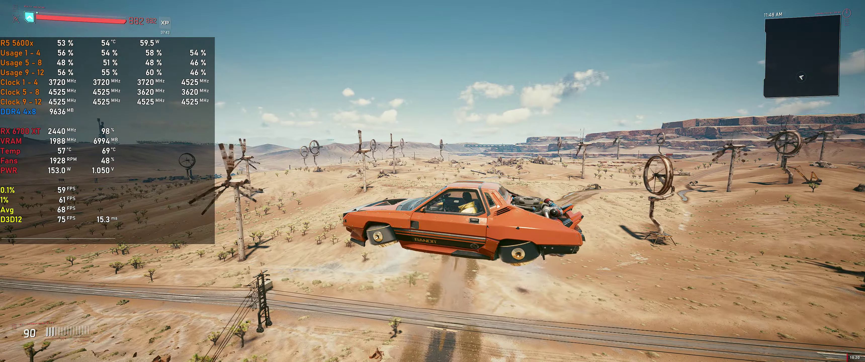
key("w")
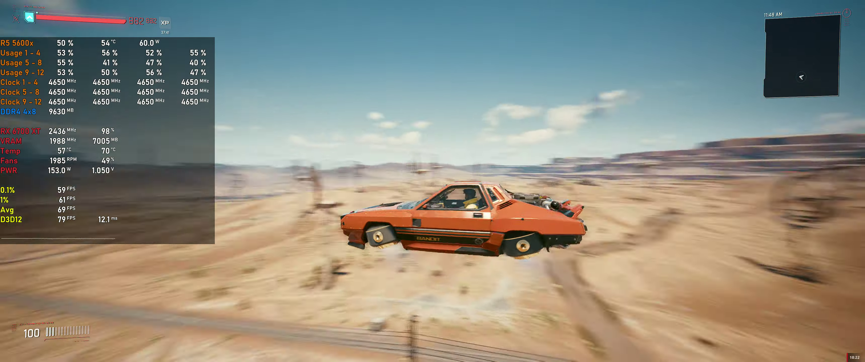
key("w")
Step: Steer the flying car left toward the city skyline and accelerate hard over the desert
key("d")
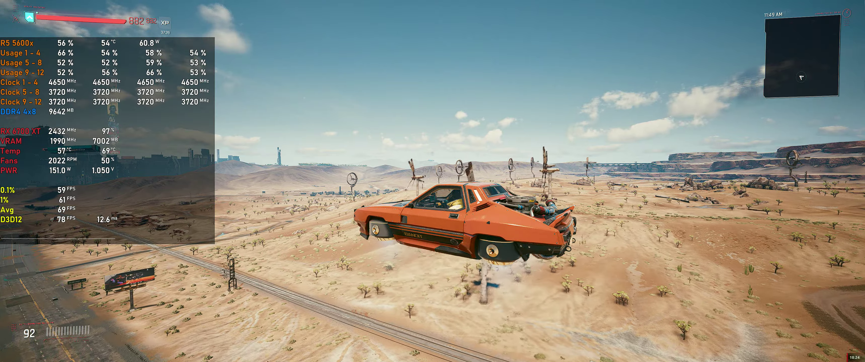
key("w")
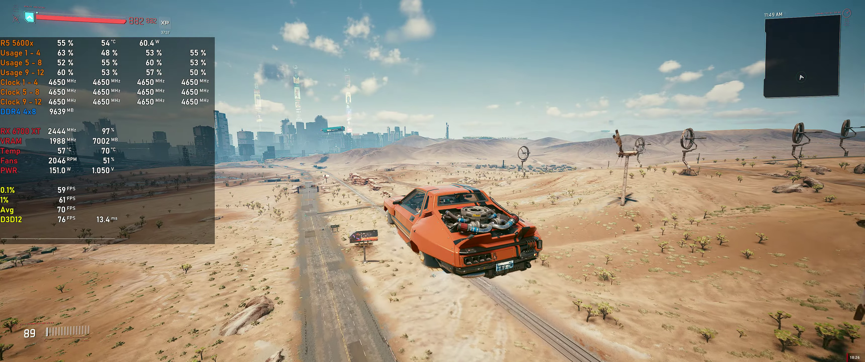
key("w")
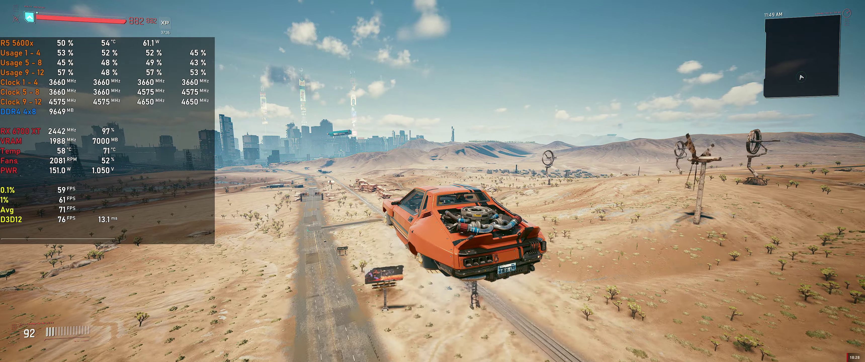
key("a")
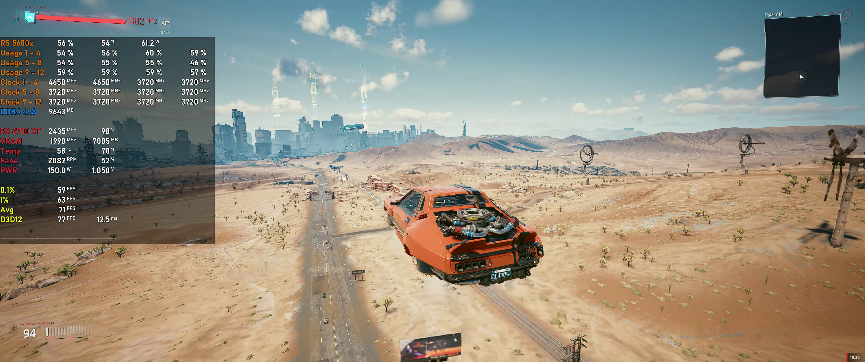
key("a")
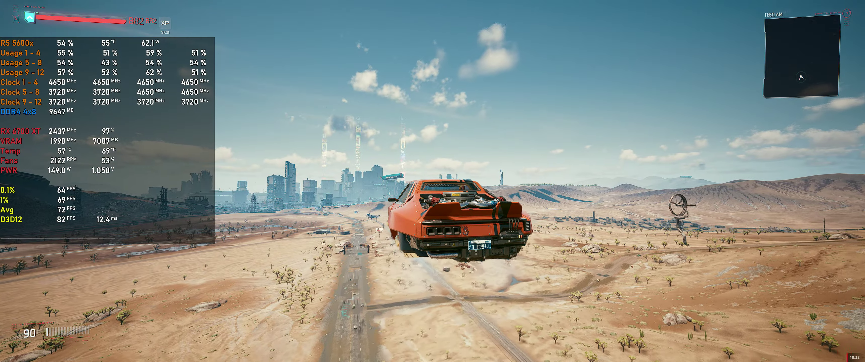
key("a")
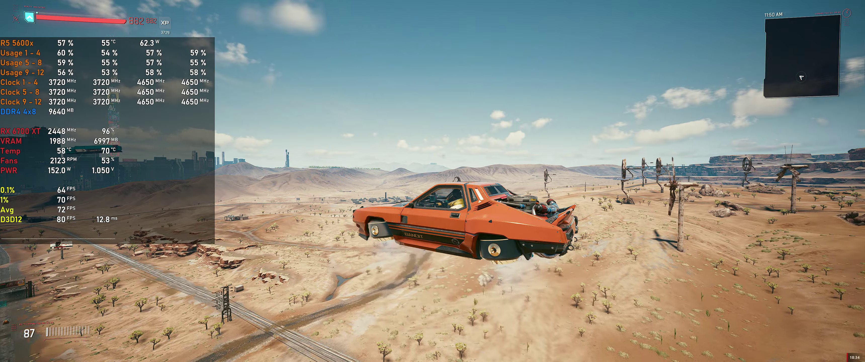
key("a")
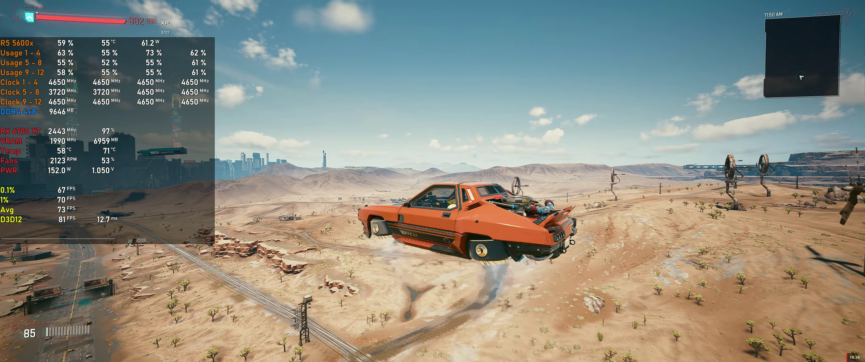
key("w")
key("a")
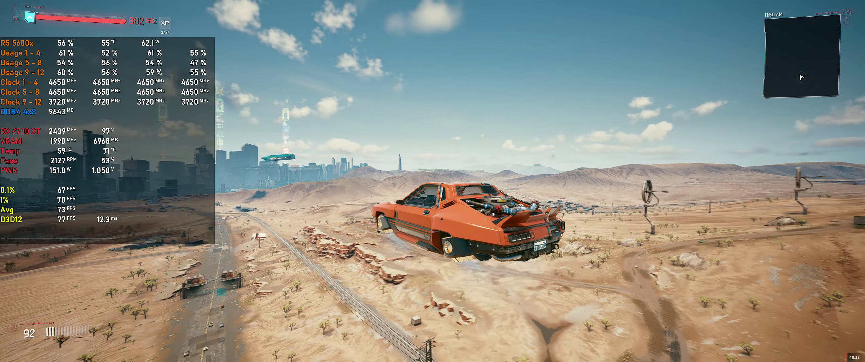
key("w")
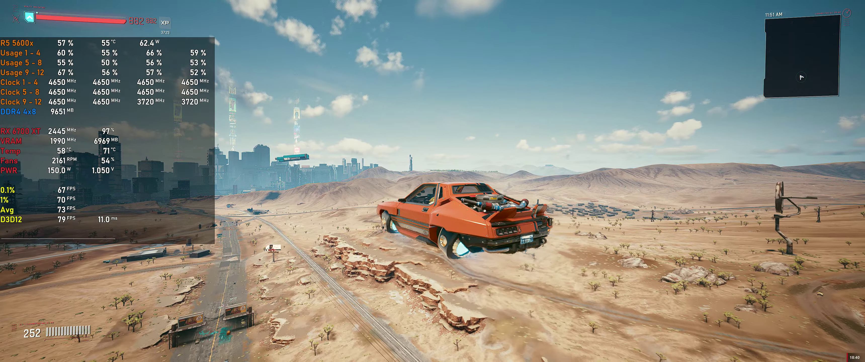
key("w")
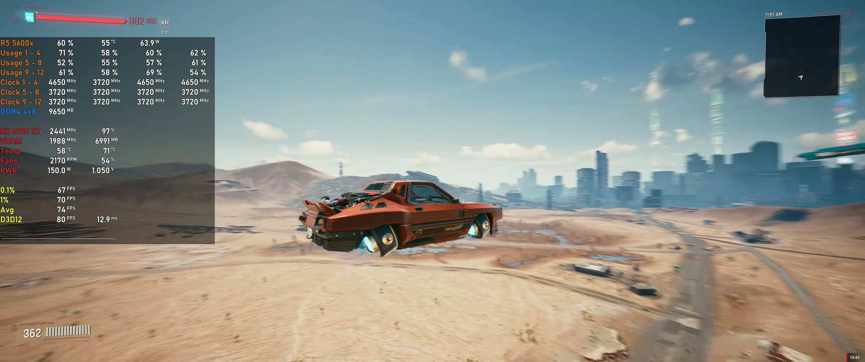
key("w")
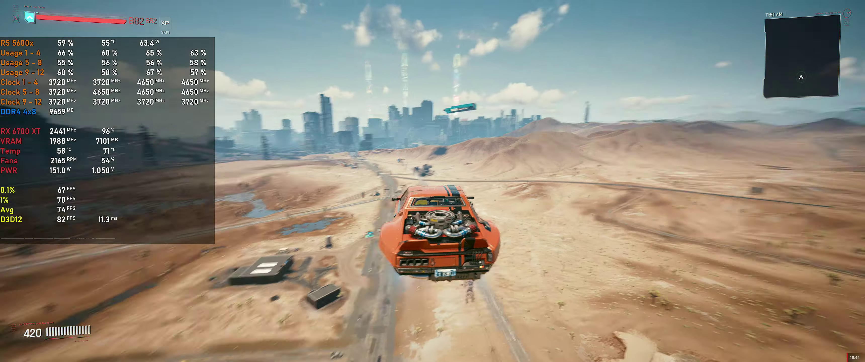
key("w")
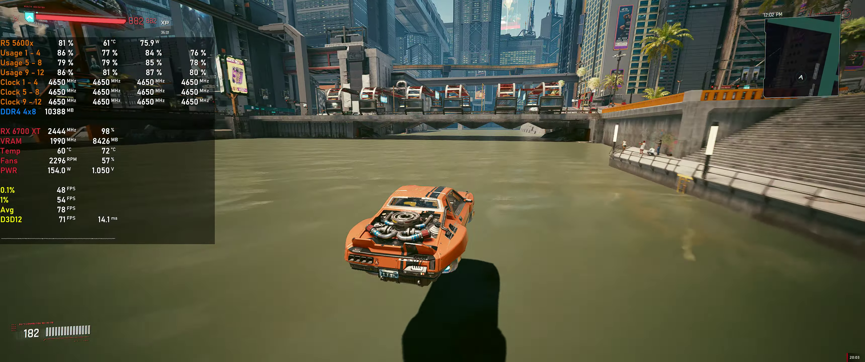
Step: Hold throttle to fly the car low along the canal, under the bridges, into Japantown
key("w")
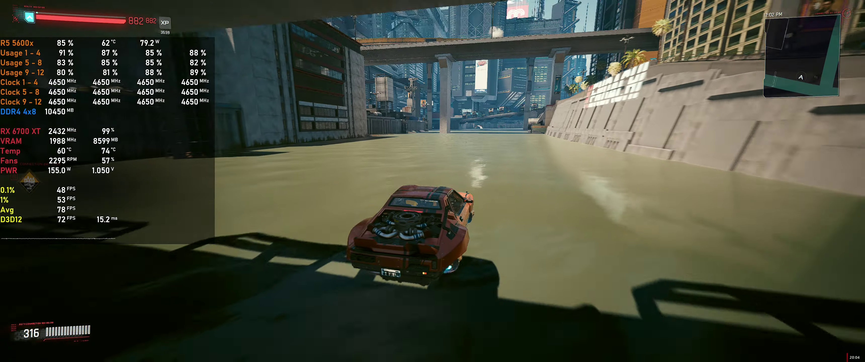